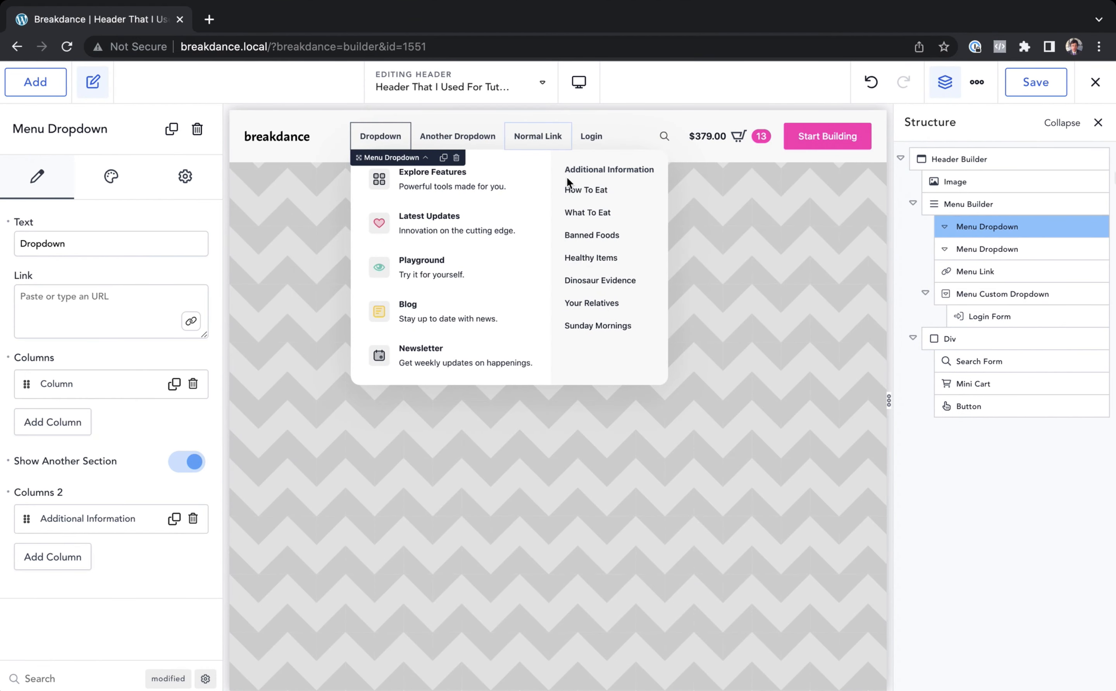
# Examine the header's Login dropdown, comparing it with the Help and Features menus on the Elementor demo site and the JetMenu plugin page.
pyautogui.click(598, 137)
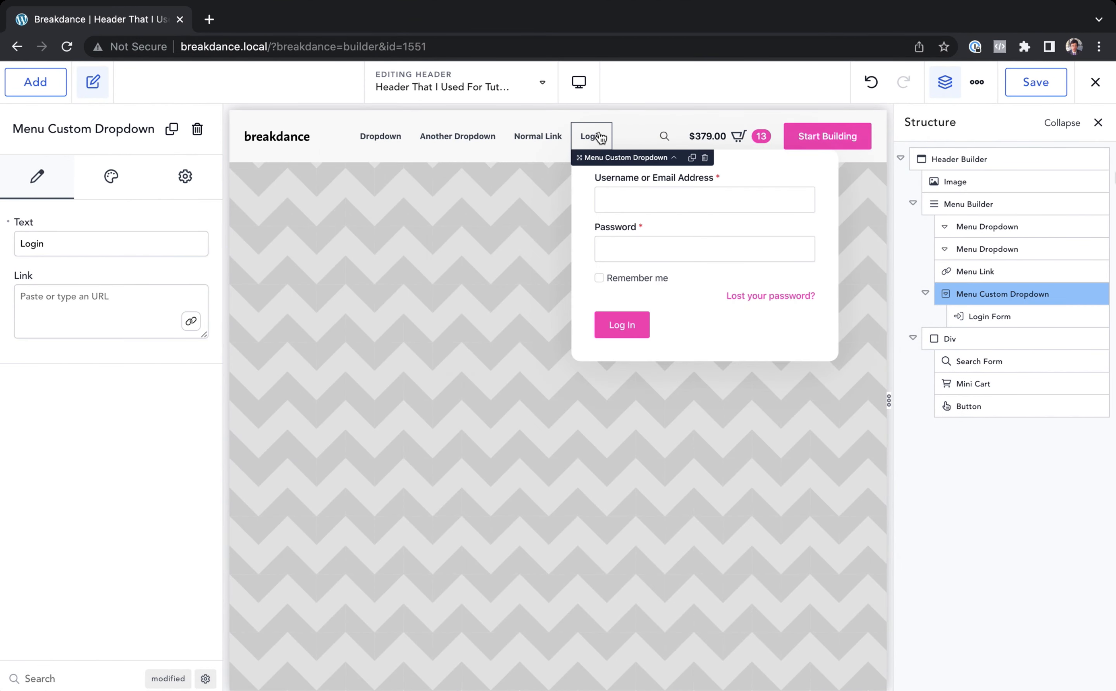
pyautogui.click(689, 306)
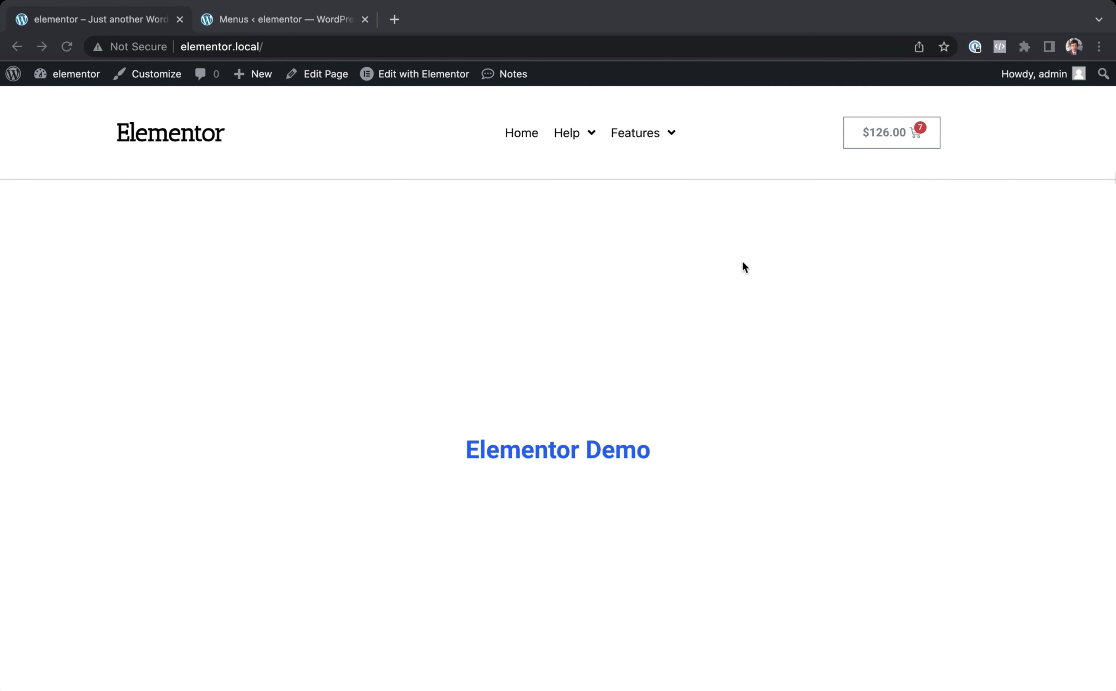
pyautogui.moveTo(586, 137)
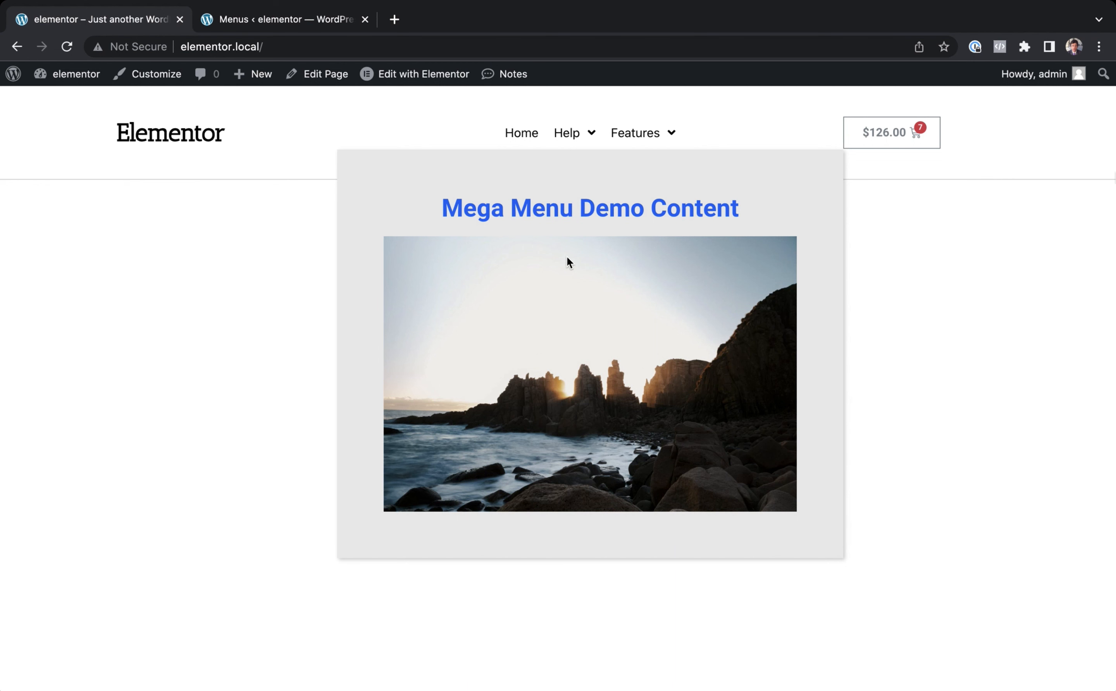
pyautogui.moveTo(656, 133)
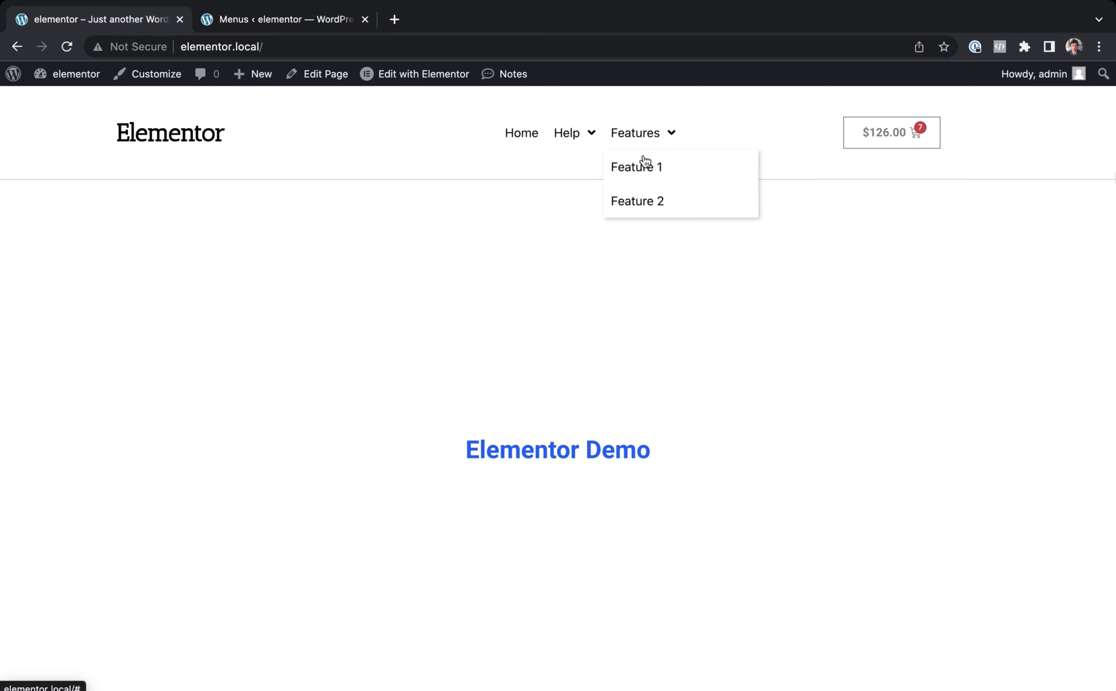
pyautogui.hotkey('ctrl', 'Right')
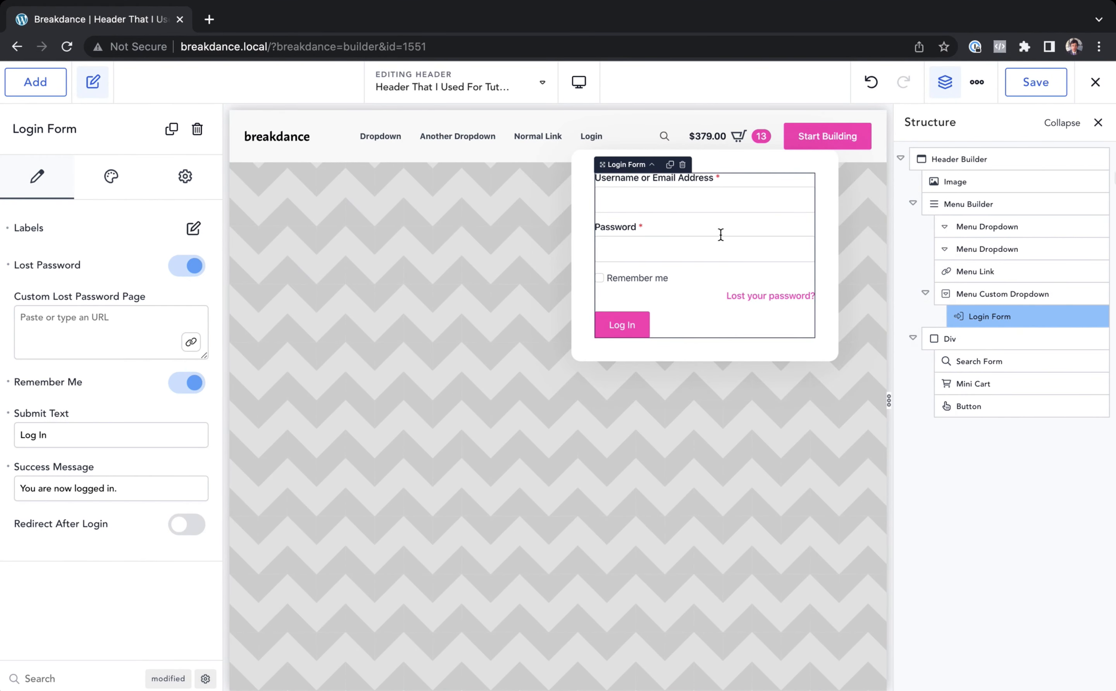
pyautogui.click(380, 137)
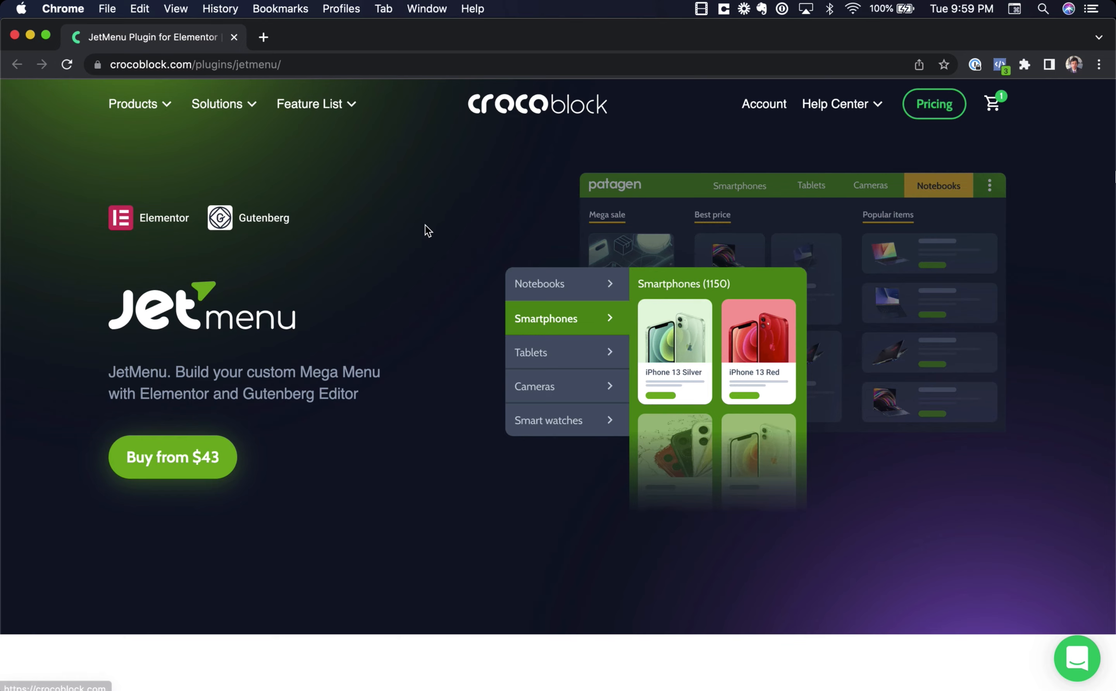
pyautogui.hotkey('ctrl', 'Left')
pyautogui.scroll(3, 336, 235)
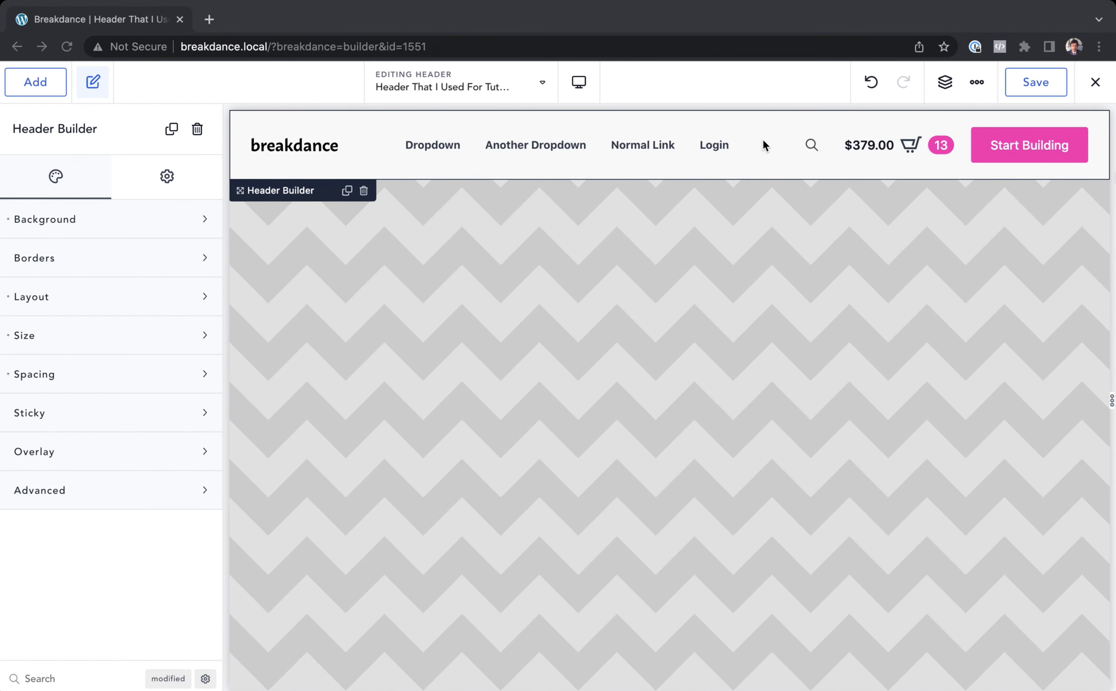
# Examine the header's first dropdown and the login form inside the Login custom dropdown.
pyautogui.click(439, 147)
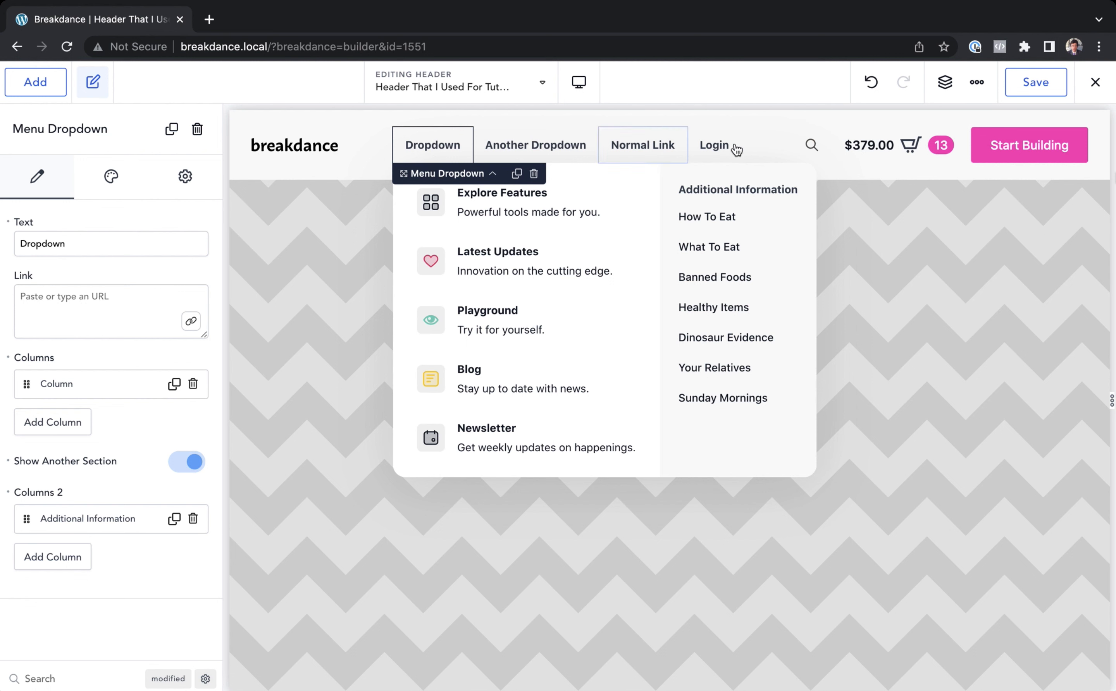
pyautogui.click(712, 146)
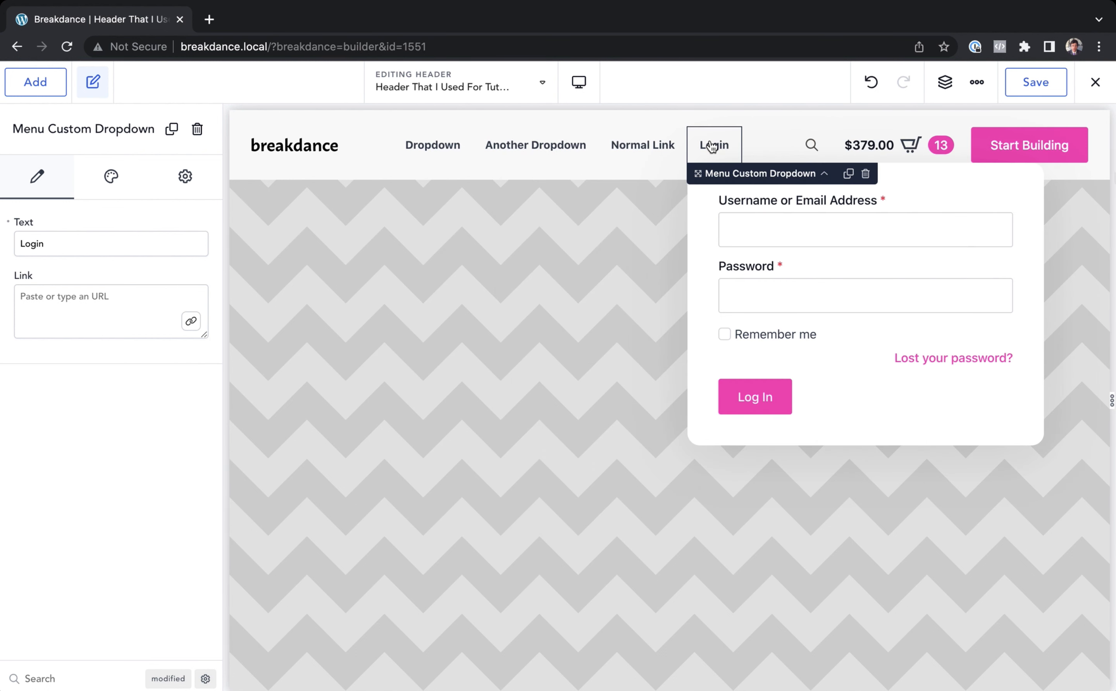
pyautogui.click(860, 346)
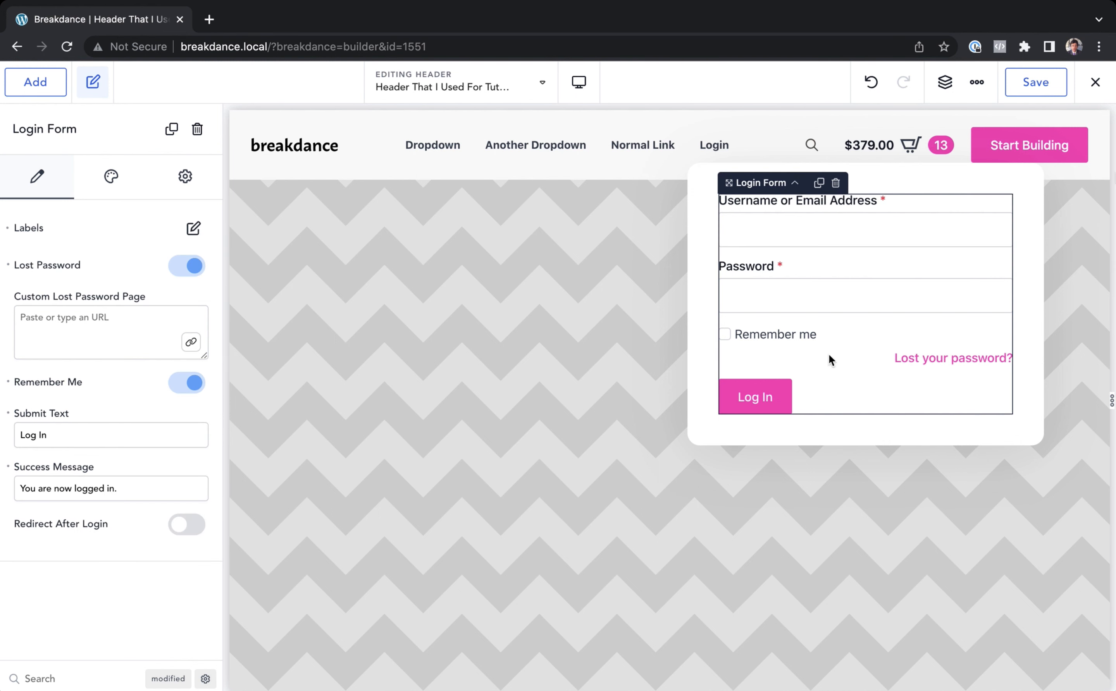
# Examine the first dropdown's column of links and the text, description, URL and icon settings of its Newsletter link.
pyautogui.click(442, 136)
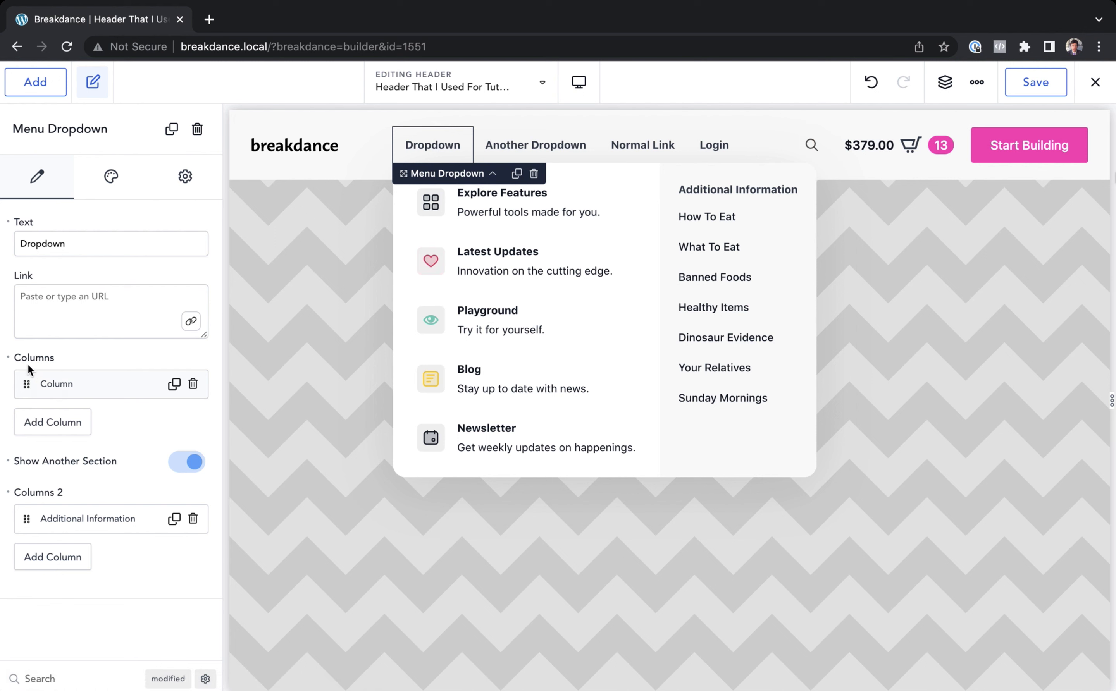
pyautogui.click(78, 383)
pyautogui.scroll(-5, 94, 386)
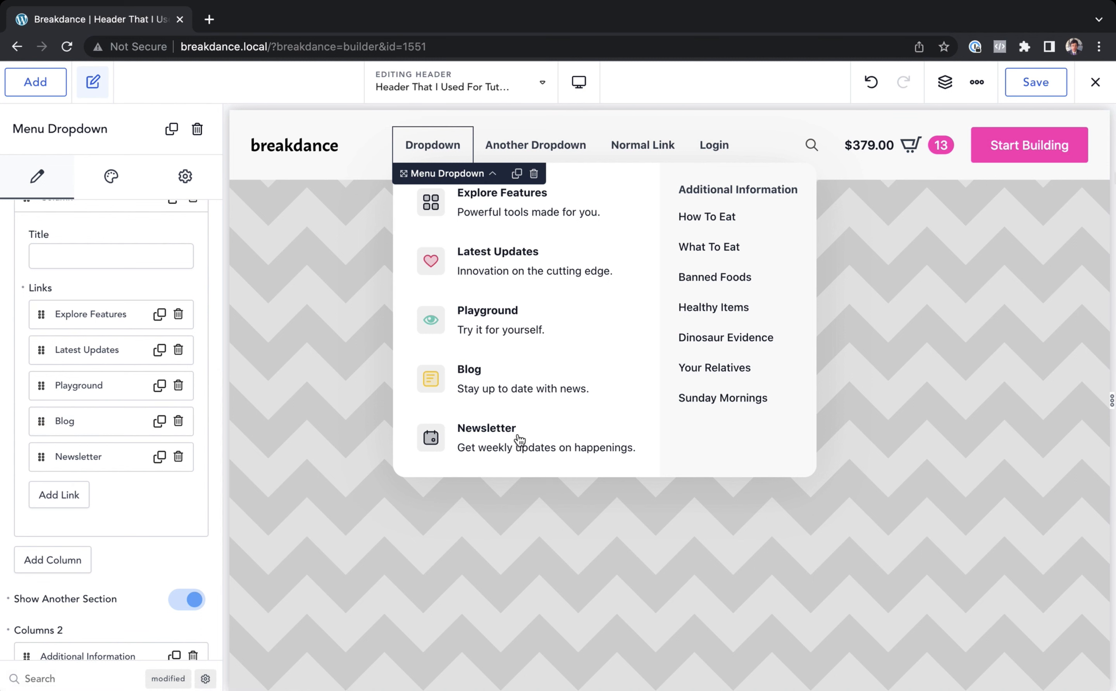
pyautogui.click(104, 469)
pyautogui.scroll(-3, 110, 521)
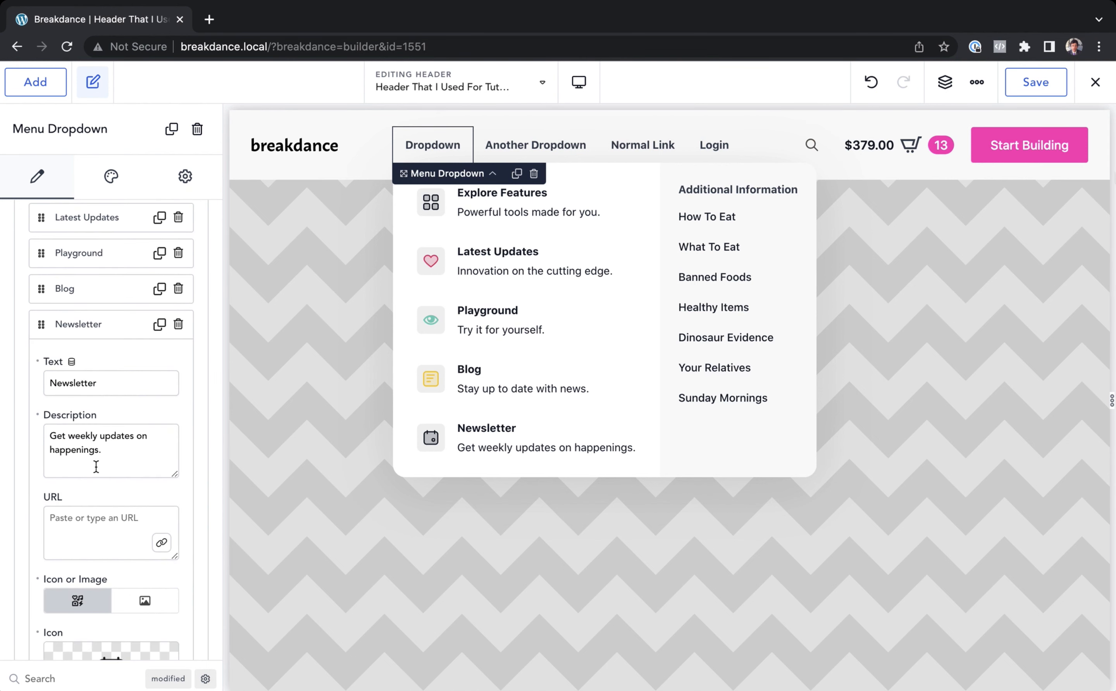
pyautogui.scroll(-2, 95, 466)
pyautogui.scroll(-1, 91, 411)
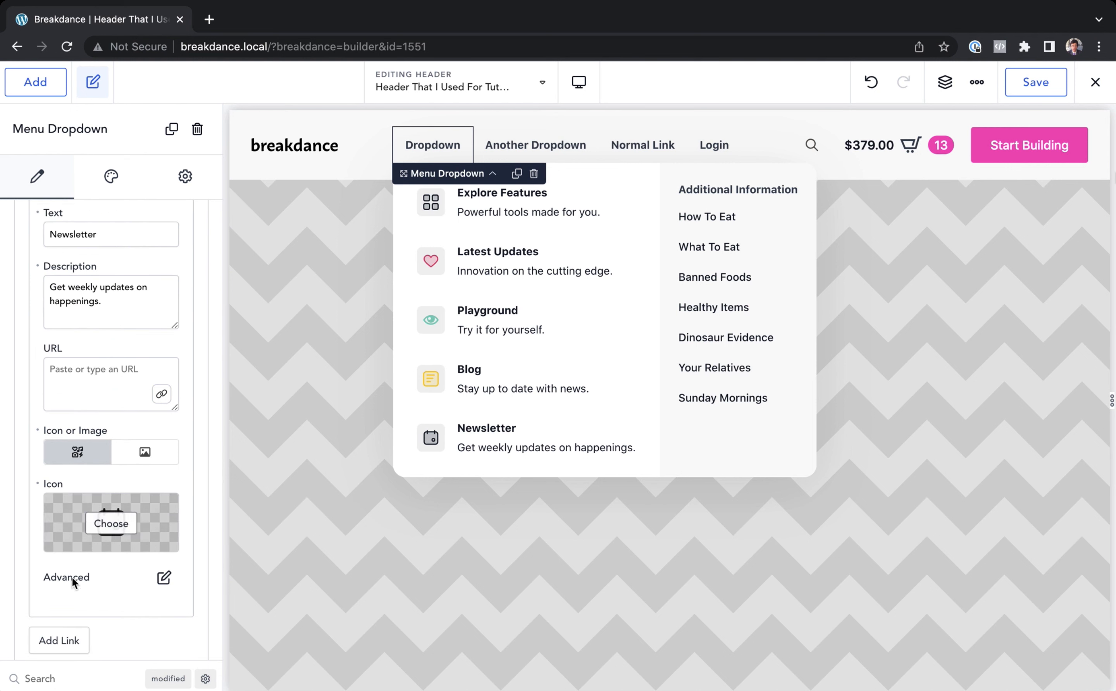
pyautogui.scroll(10, 93, 518)
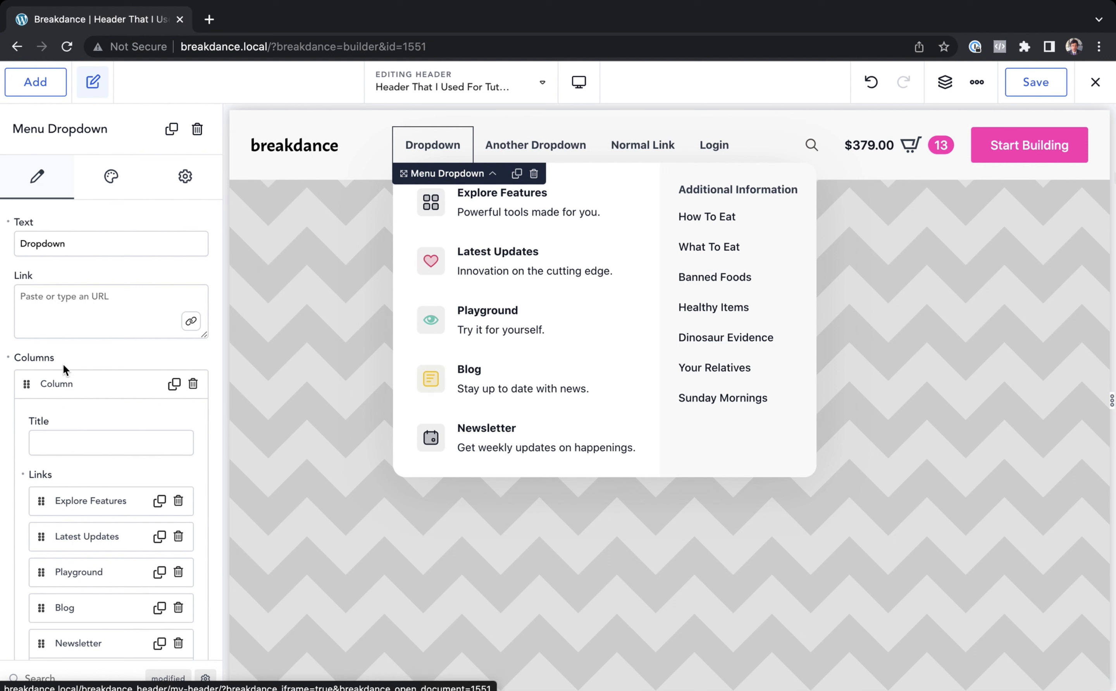
pyautogui.click(87, 384)
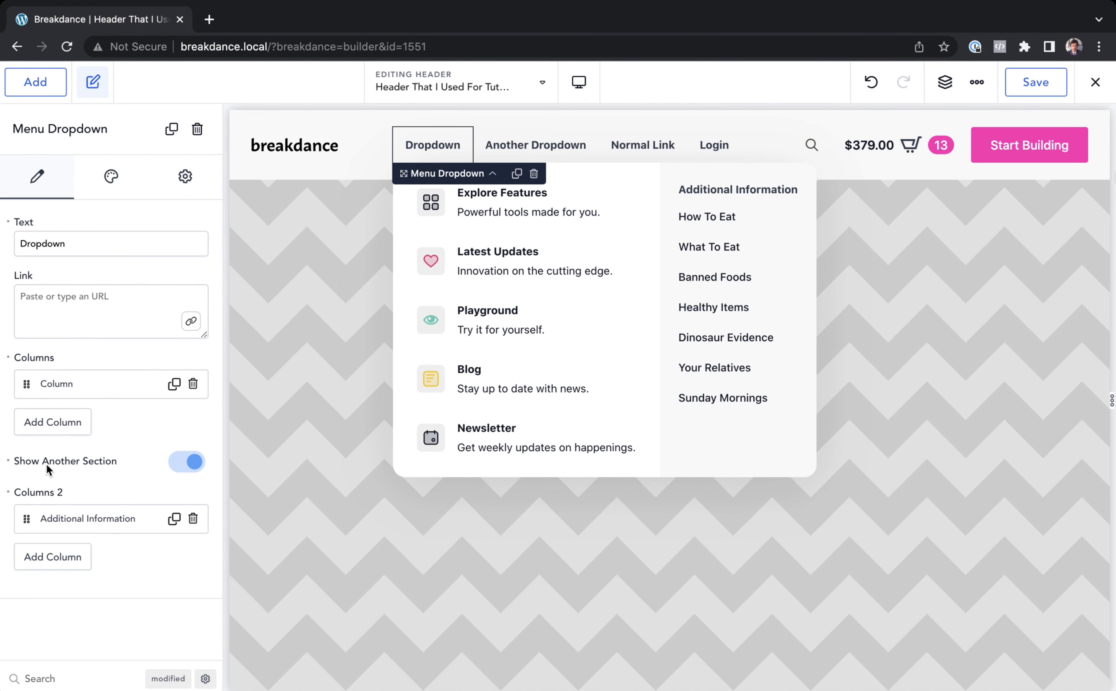
# Switch the dropdown's additional section off and back on, and expand its Additional Information column.
pyautogui.click(192, 465)
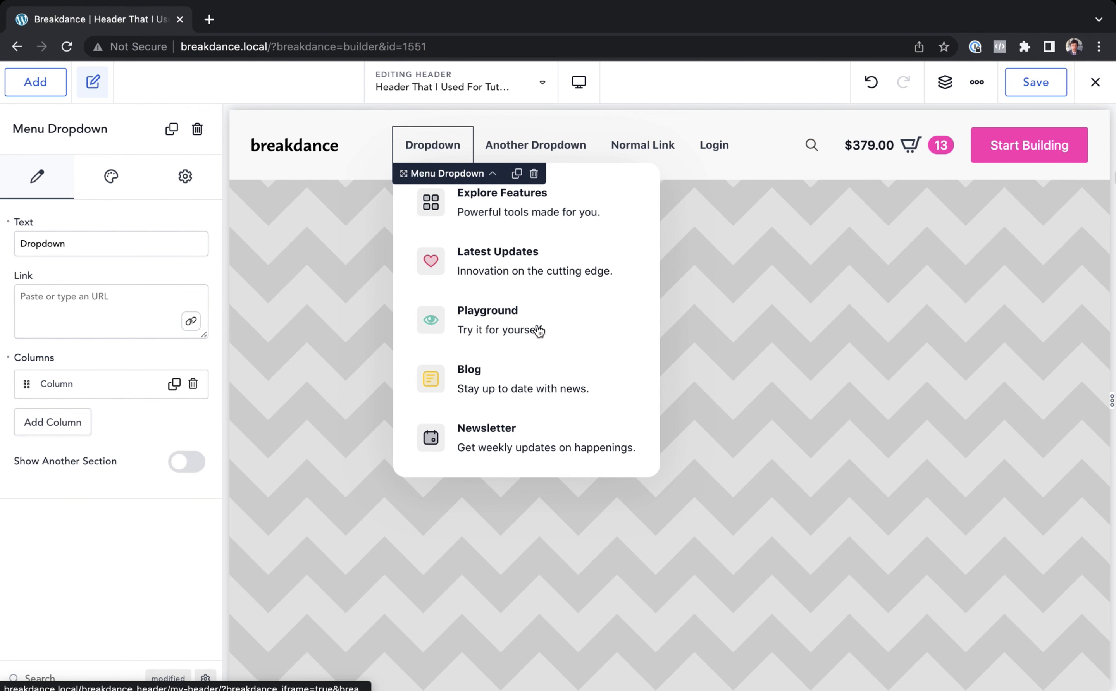
pyautogui.click(179, 464)
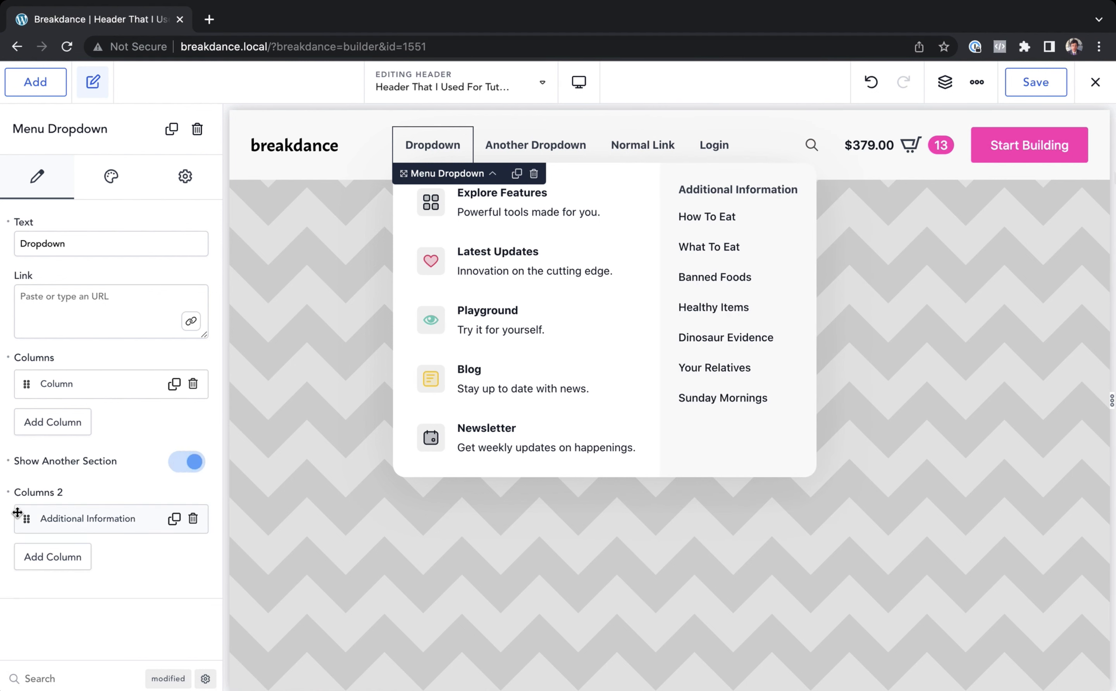
pyautogui.click(91, 517)
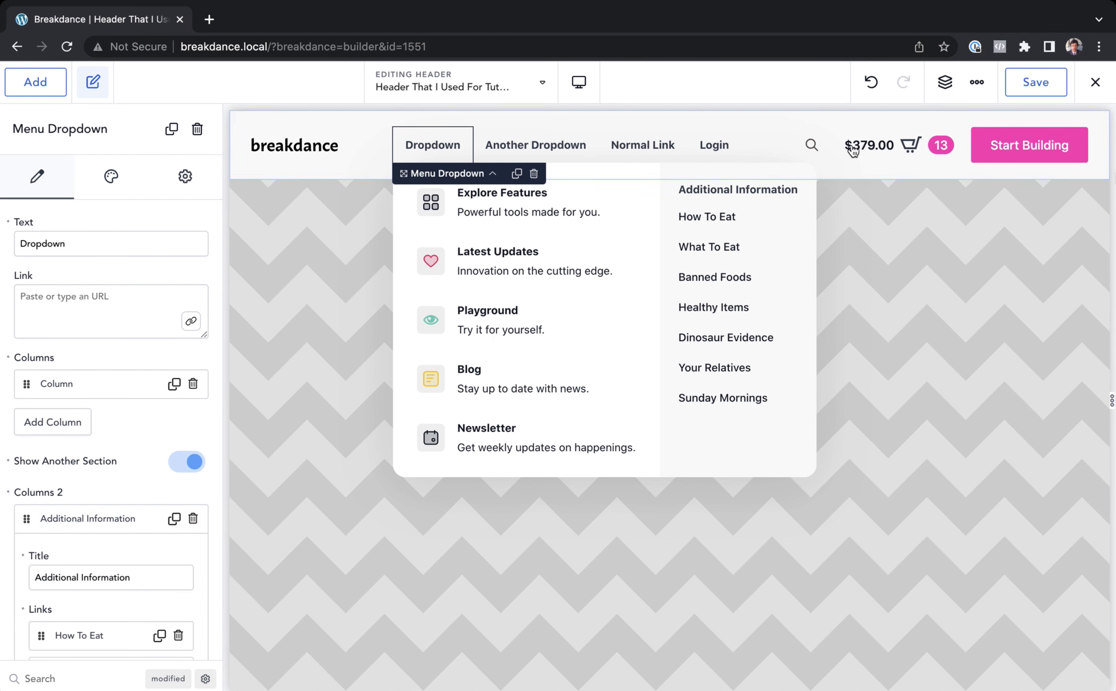
# Examine how the Menu Builder is structured, selecting its dropdowns, the menu link, the Login custom dropdown and the nested login form.
pyautogui.click(724, 147)
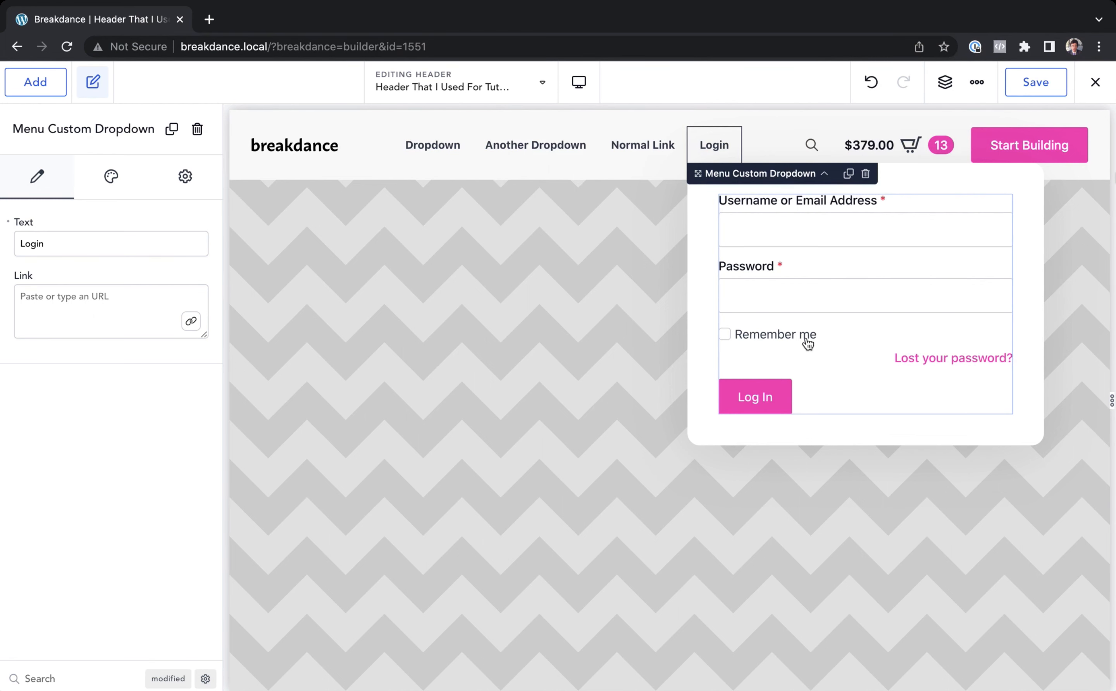
pyautogui.click(945, 87)
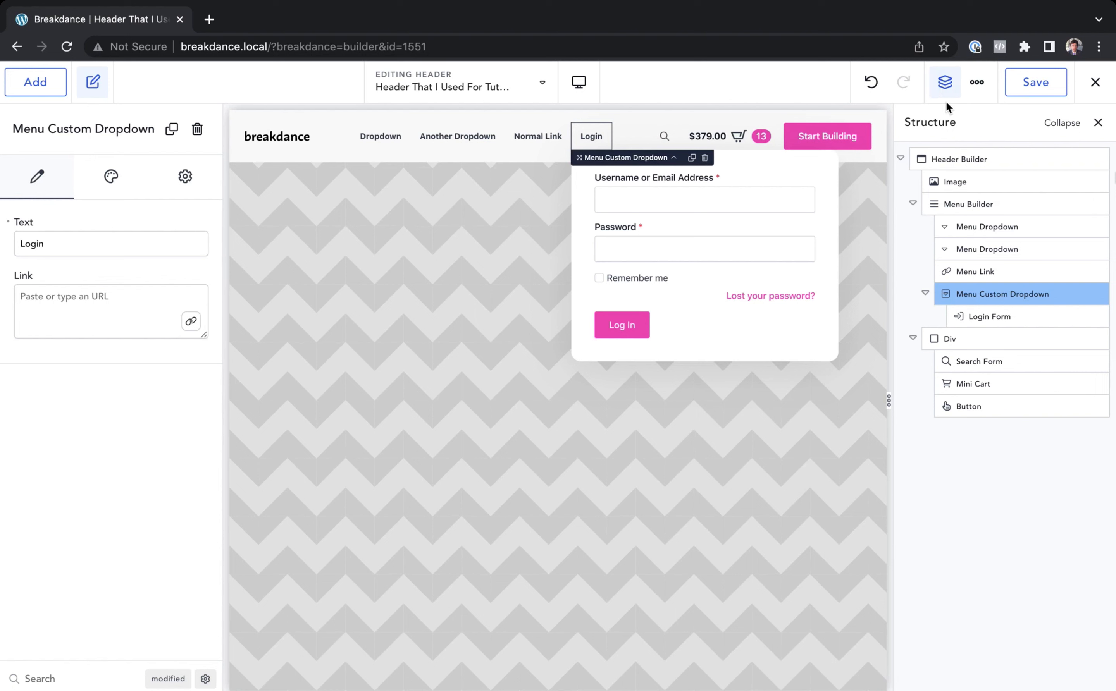
pyautogui.click(963, 207)
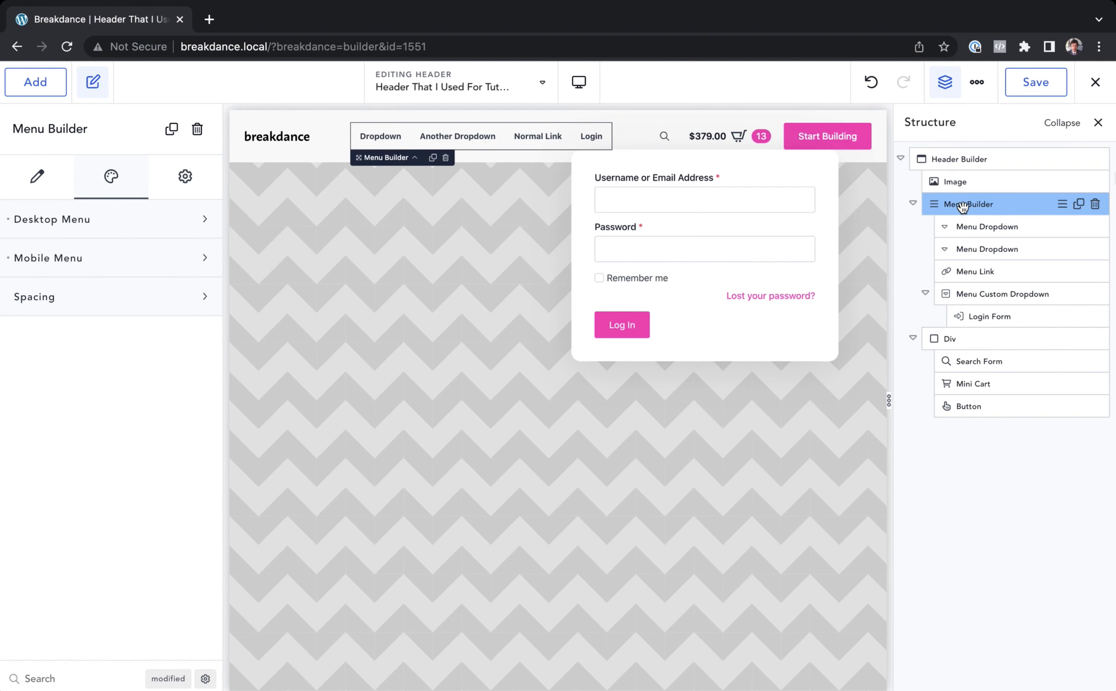
pyautogui.click(985, 230)
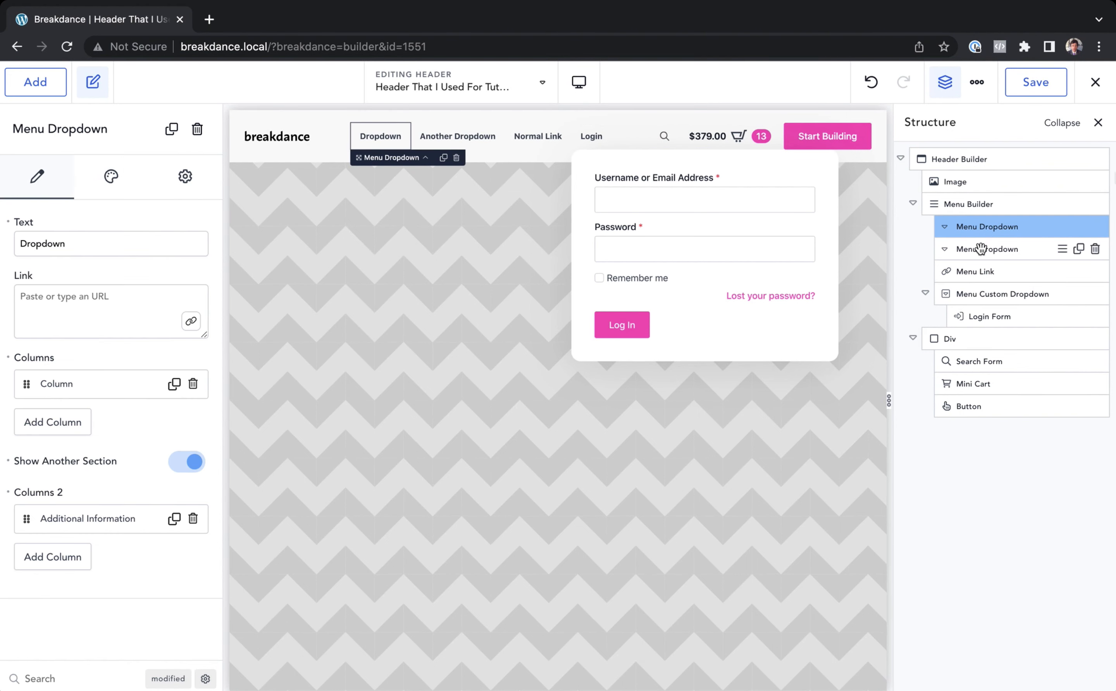
pyautogui.click(980, 248)
pyautogui.click(971, 271)
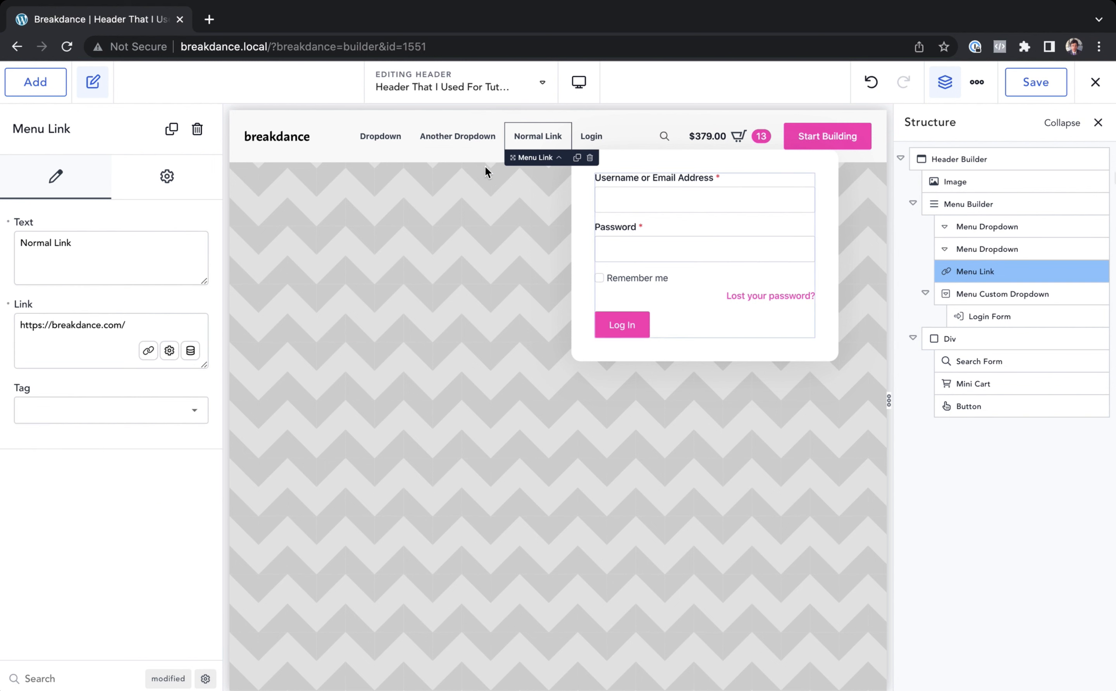
pyautogui.click(999, 295)
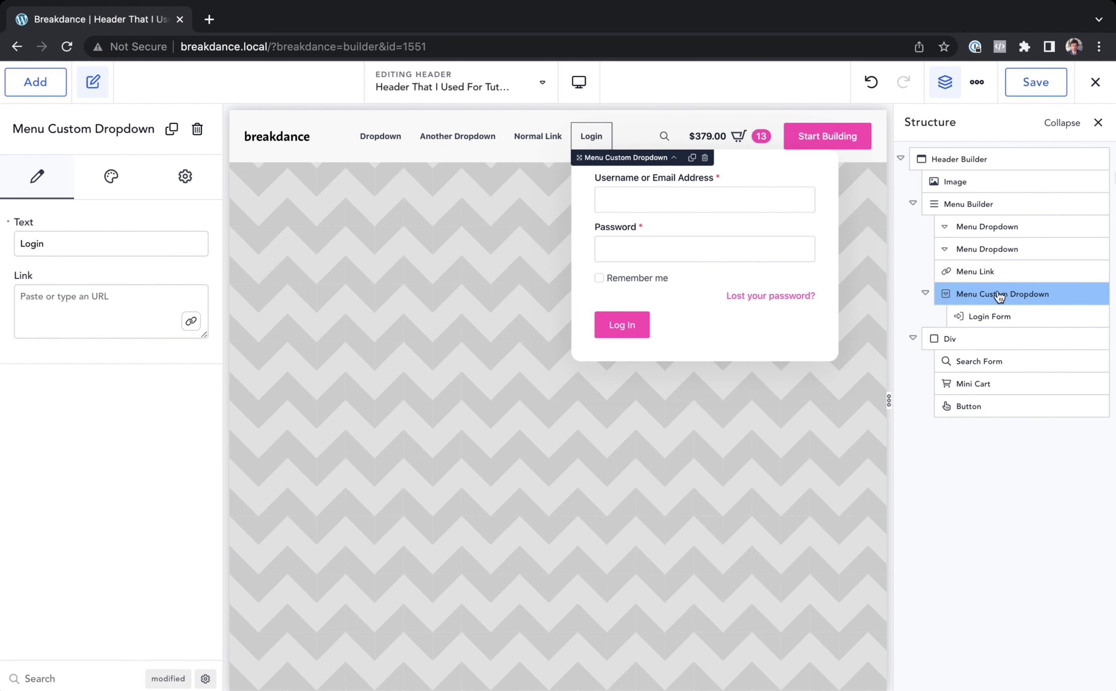
pyautogui.click(974, 315)
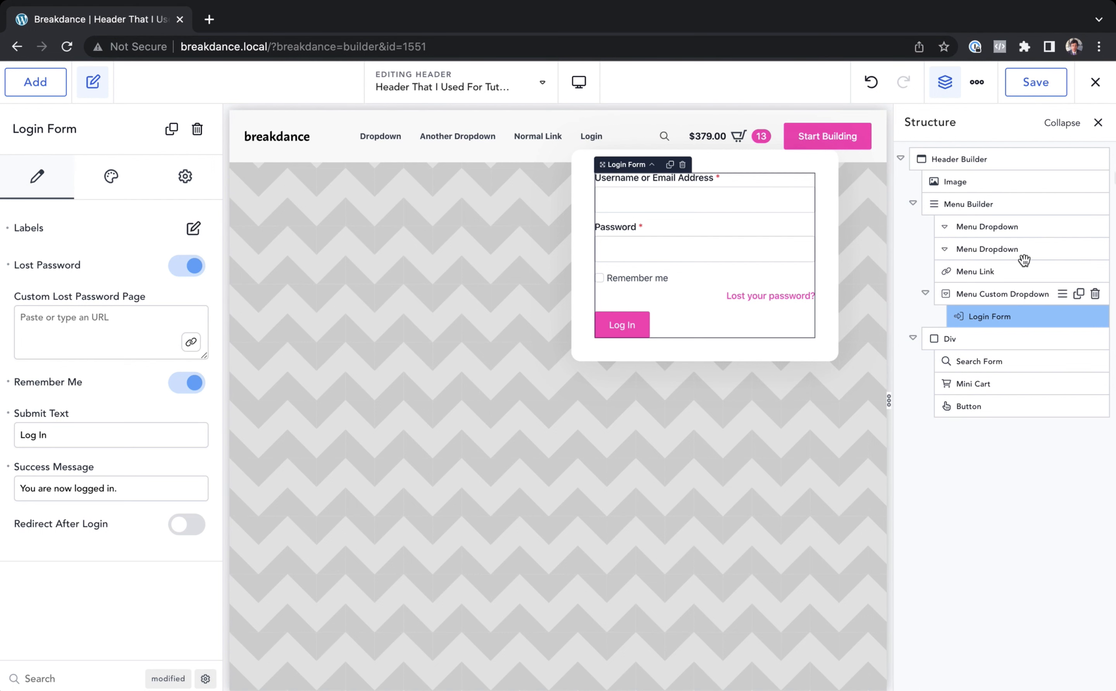
# Delete the existing Menu Builder and add a fresh Menu Builder element to the header beside the logo.
pyautogui.click(1095, 205)
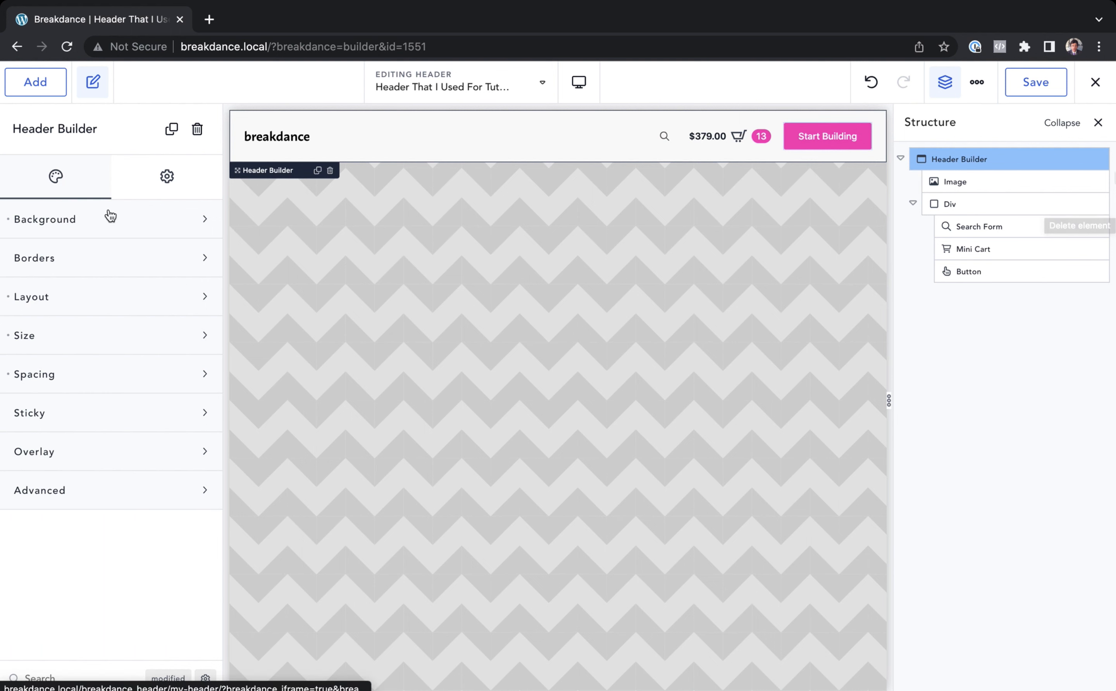
pyautogui.click(29, 83)
pyautogui.write('menu')
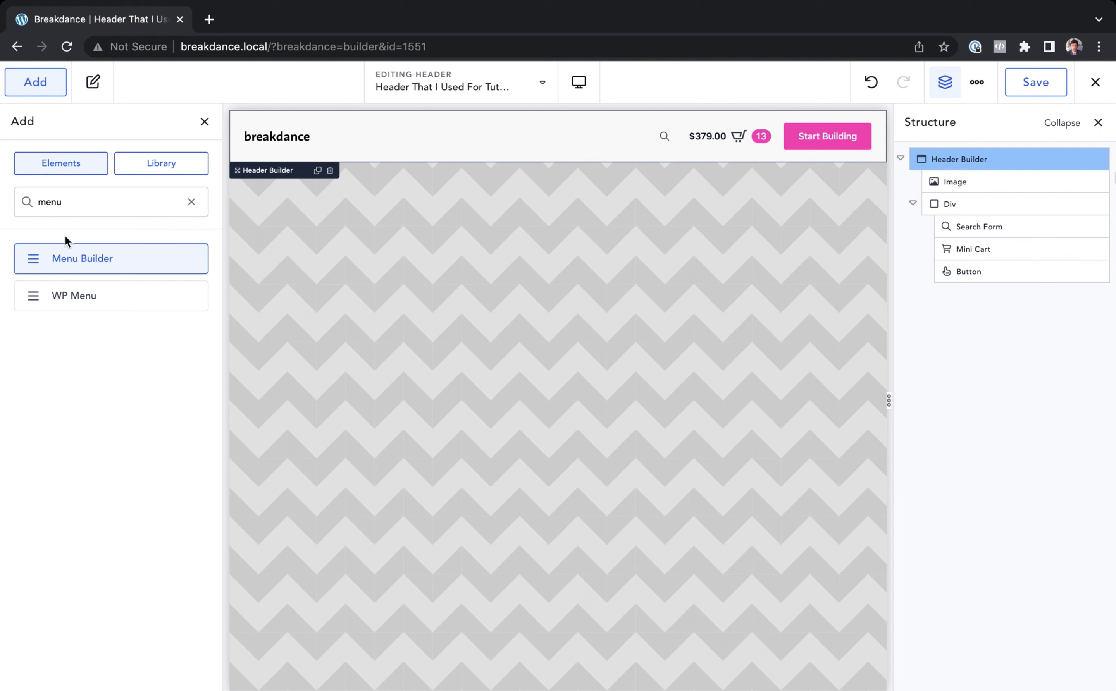
pyautogui.moveTo(386, 133); pyautogui.dragTo(422, 129)
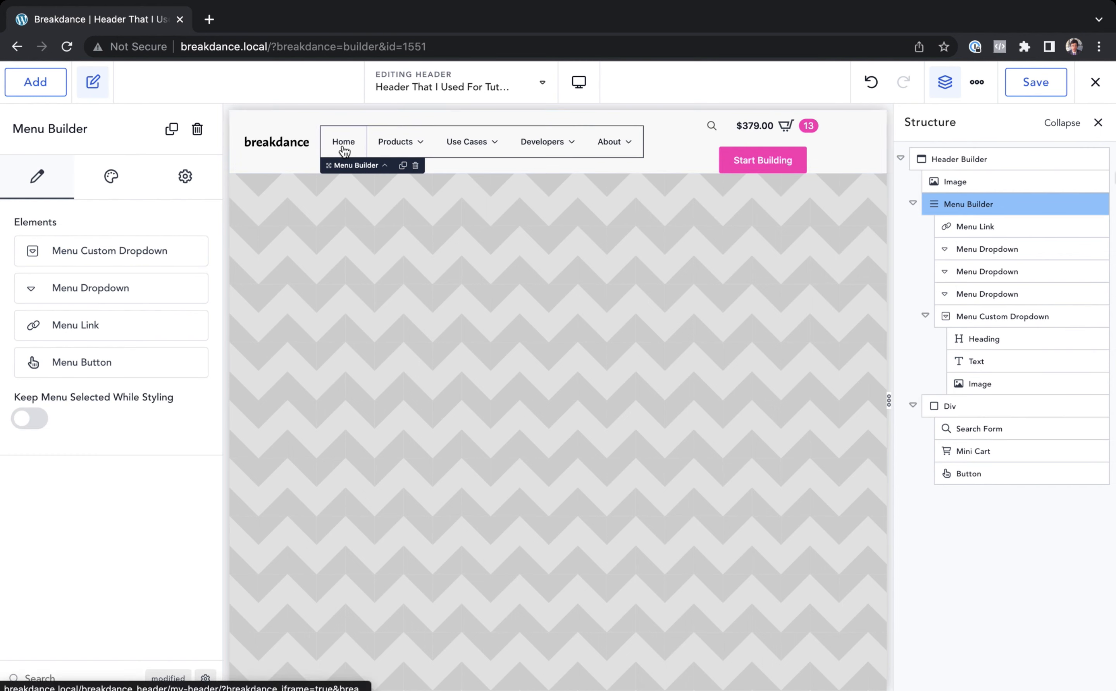
# Examine the new menu's default Products, Use Cases, Developers and About dropdowns.
pyautogui.click(413, 150)
pyautogui.click(477, 148)
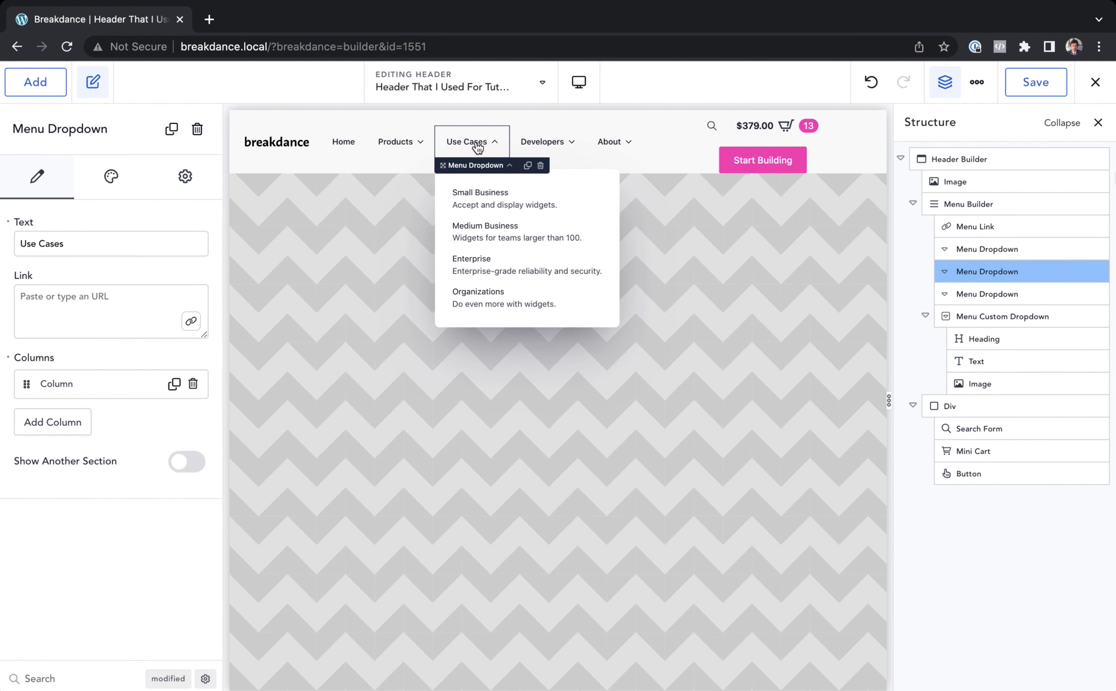
pyautogui.click(559, 148)
pyautogui.click(625, 146)
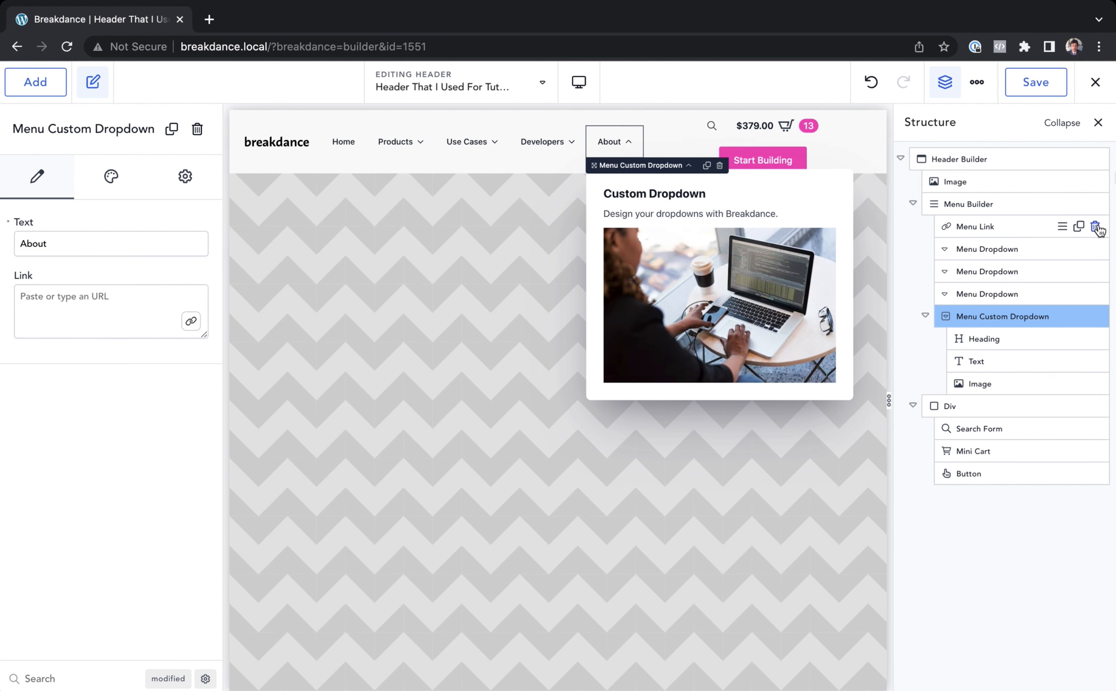
# Delete all default links and dropdowns from the Menu Builder, leaving it empty.
pyautogui.click(1095, 226)
pyautogui.click(1095, 227)
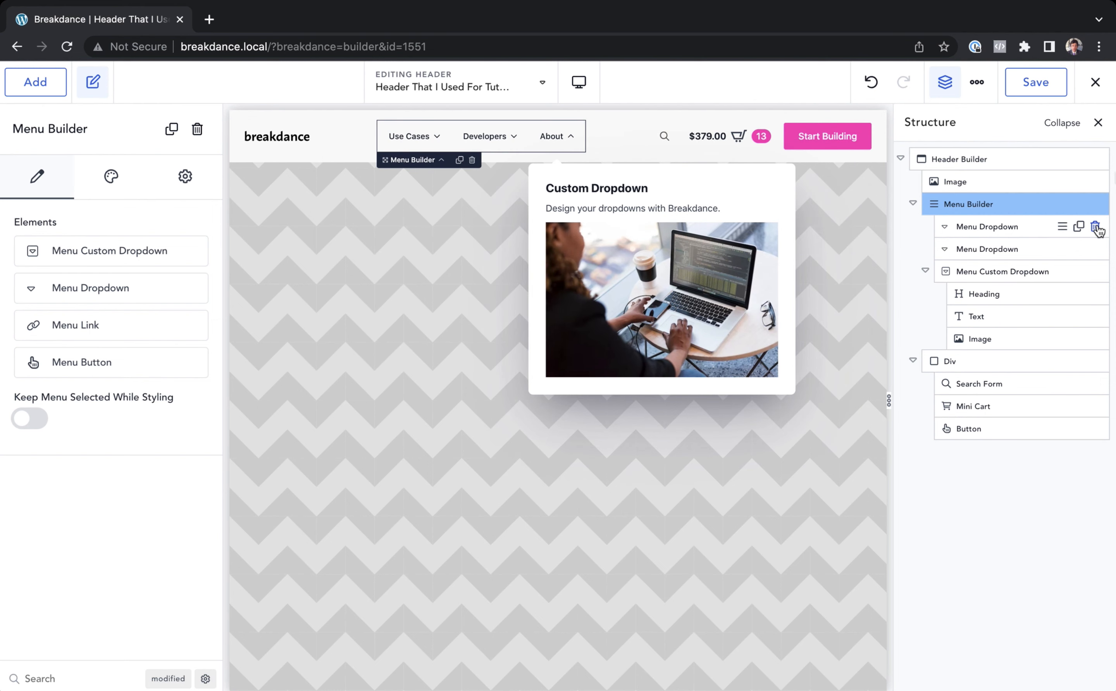
pyautogui.click(1095, 227)
pyautogui.click(1096, 226)
pyautogui.click(1096, 226)
pyautogui.click(1096, 226)
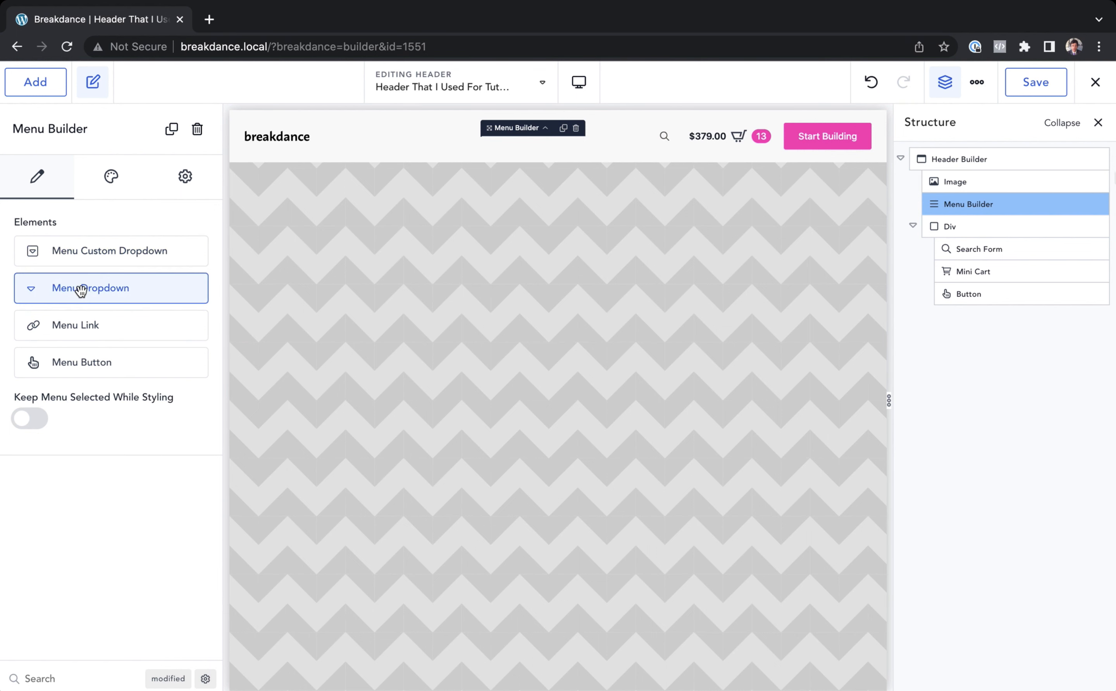
# Add a Menu Link to the empty Menu Builder and set its text to "Home".
pyautogui.click(74, 338)
pyautogui.tripleClick(92, 257)
pyautogui.write('Home')
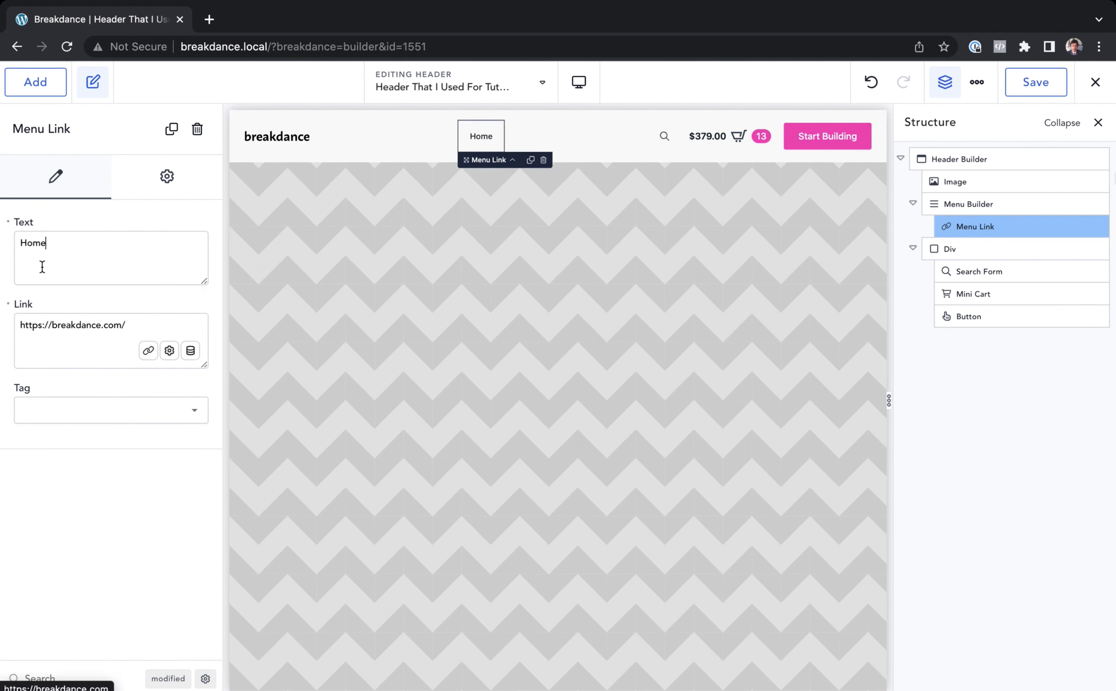
# Add a Menu Dropdown to the Menu Builder and set its text to "Tour".
pyautogui.click(964, 203)
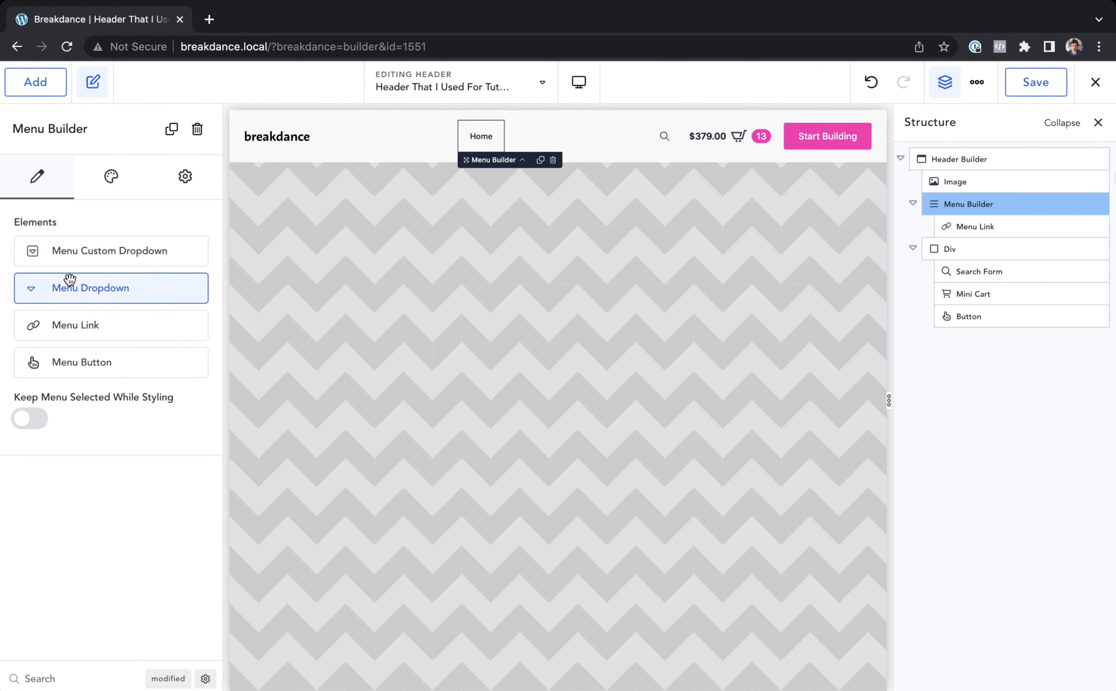
pyautogui.click(77, 290)
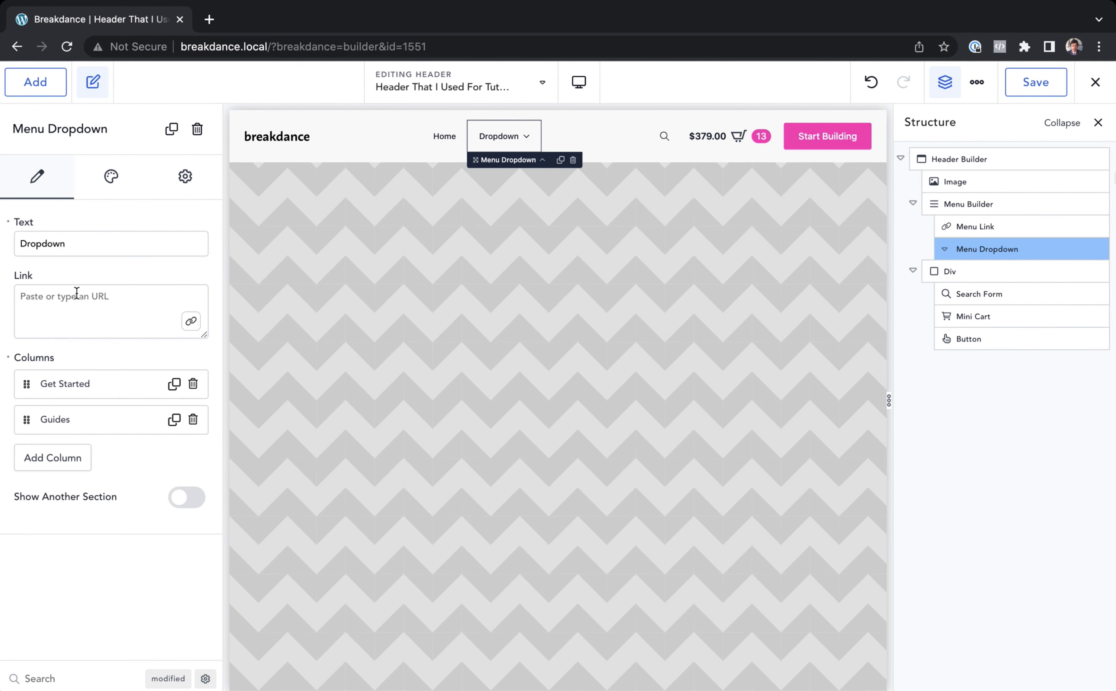
pyautogui.doubleClick(55, 243)
pyautogui.write('Tour')
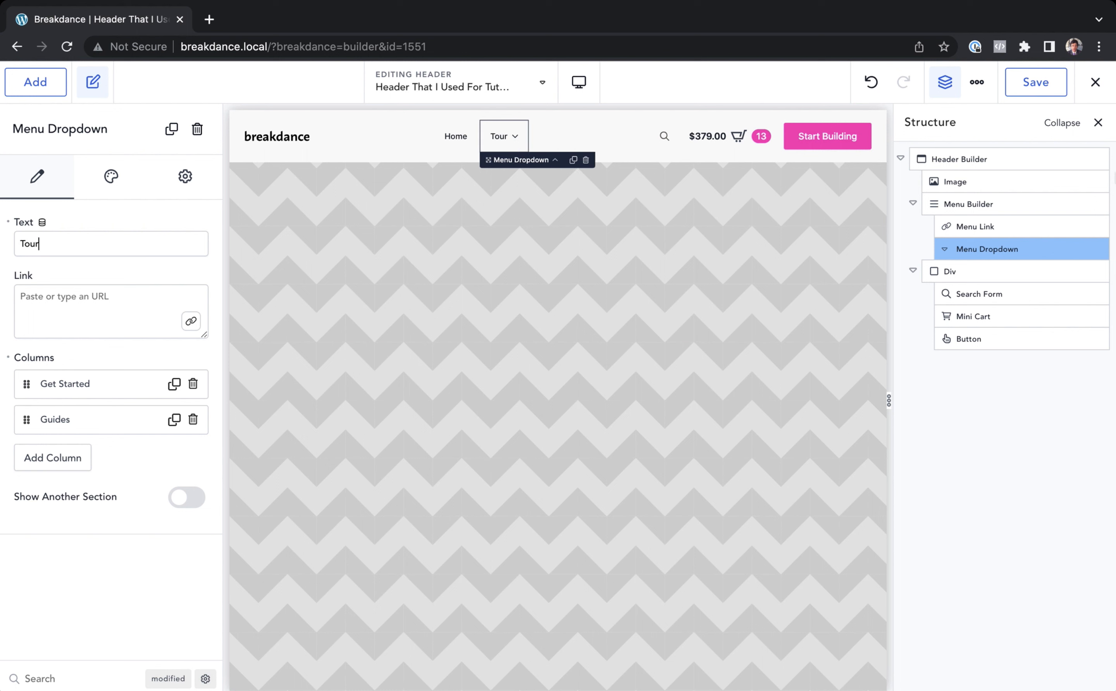
# Open the Tour dropdown's preview and delete its Guides column.
pyautogui.click(510, 137)
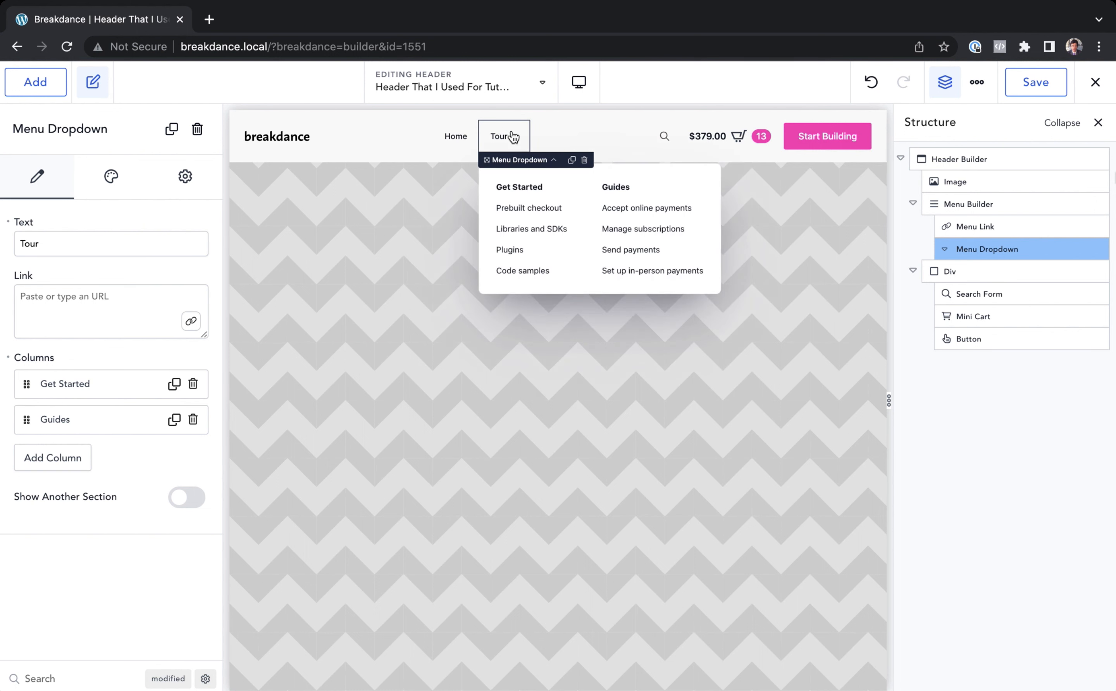
pyautogui.click(92, 390)
pyautogui.click(92, 390)
pyautogui.click(99, 420)
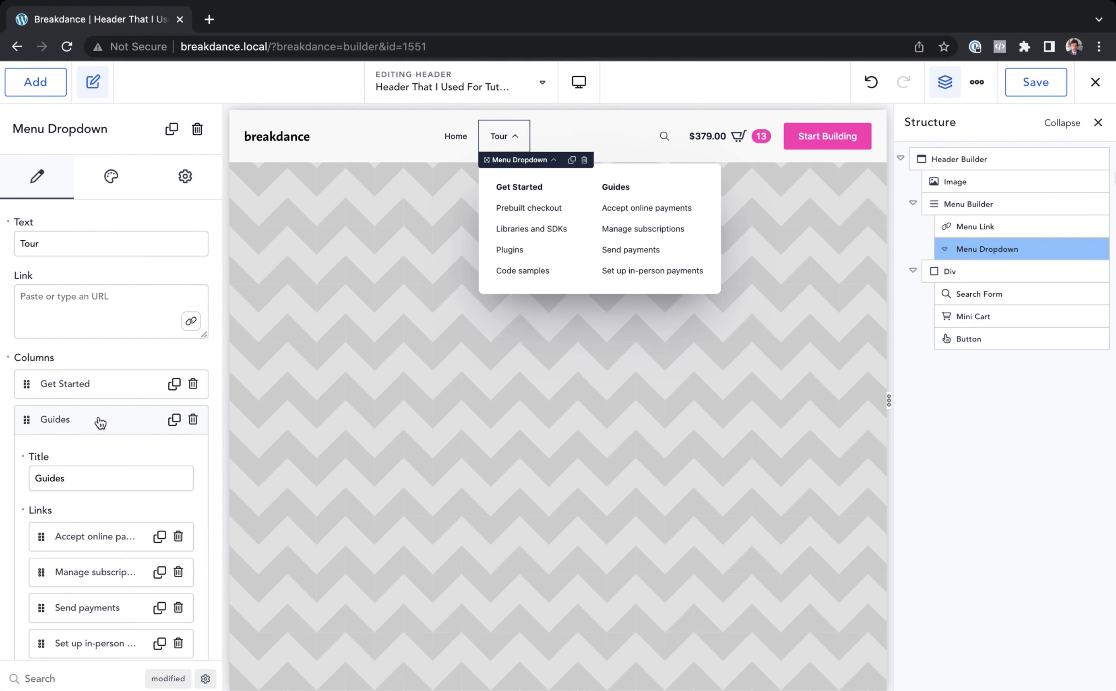
pyautogui.click(193, 420)
# Clear the Get Started column's title and delete its Prebuilt checkout link.
pyautogui.click(102, 394)
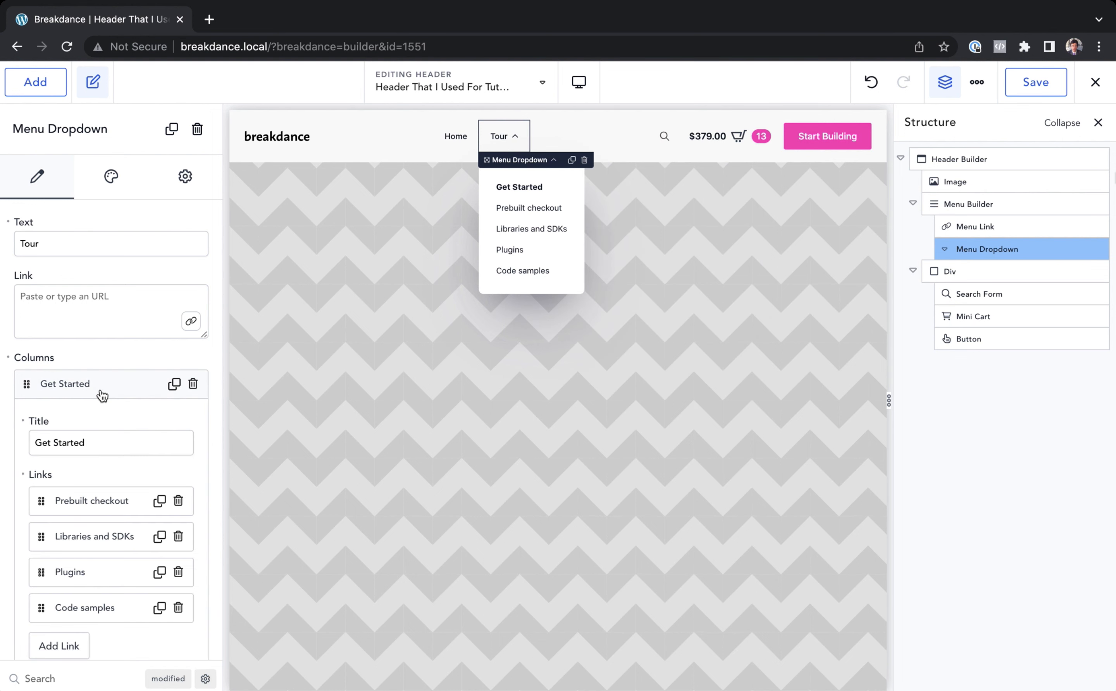
pyautogui.tripleClick(92, 439)
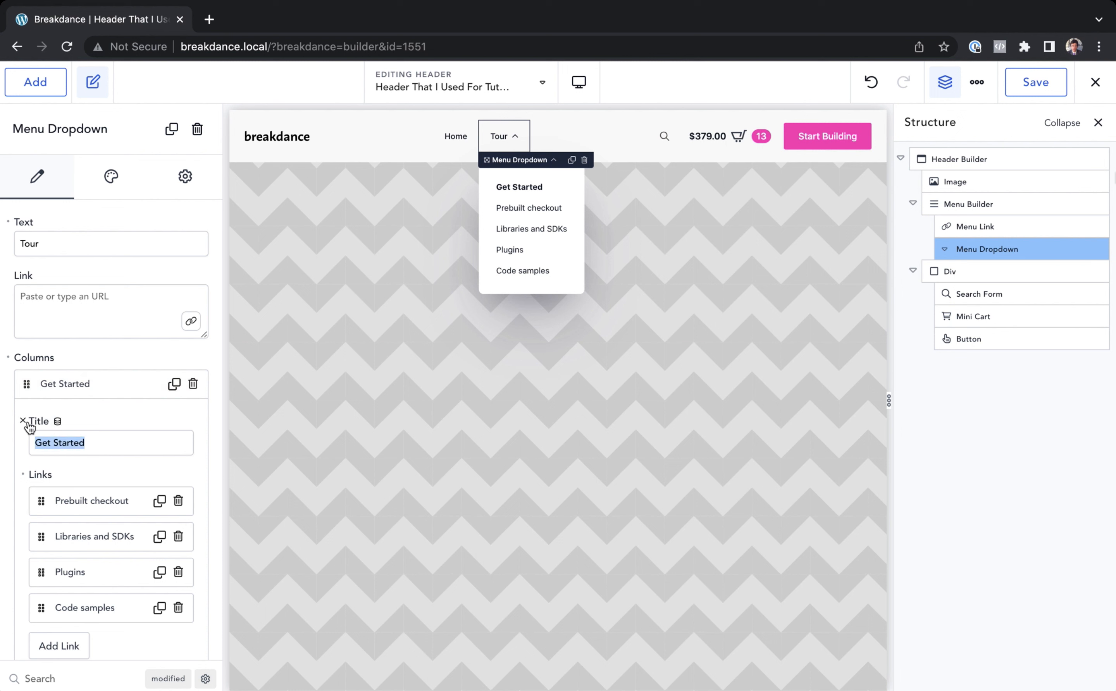
pyautogui.press('BackSpace')
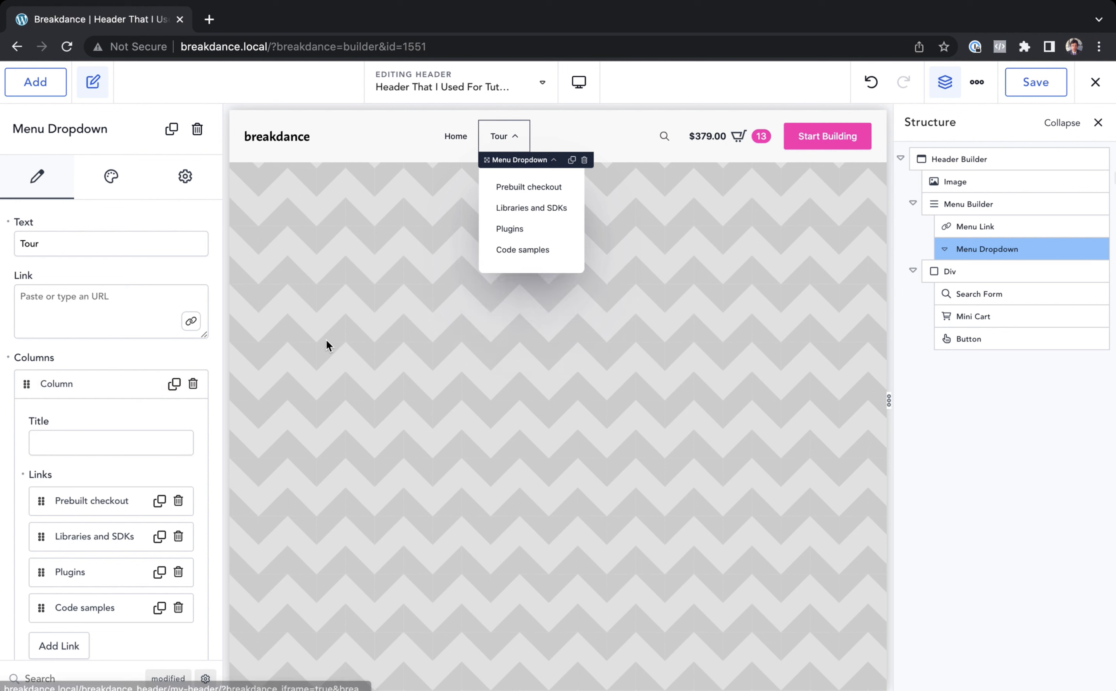
pyautogui.click(179, 500)
pyautogui.moveTo(85, 679)
# Try out a placeholder description on the Libraries and SDKs link and clear it again.
pyautogui.click(115, 508)
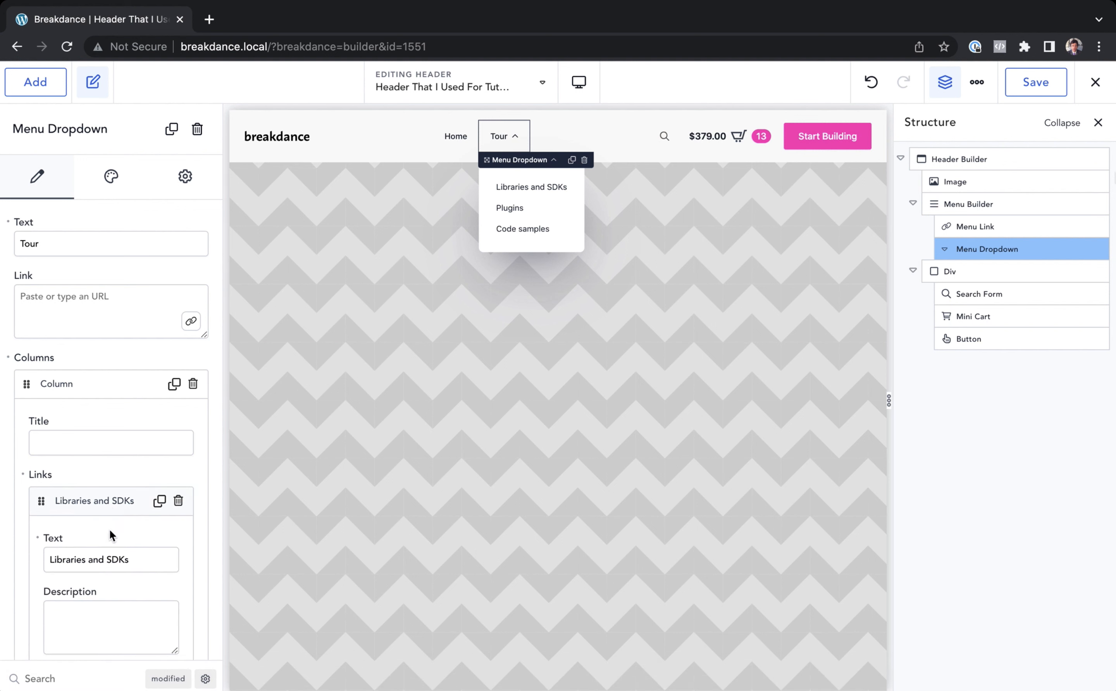
pyautogui.tripleClick(103, 558)
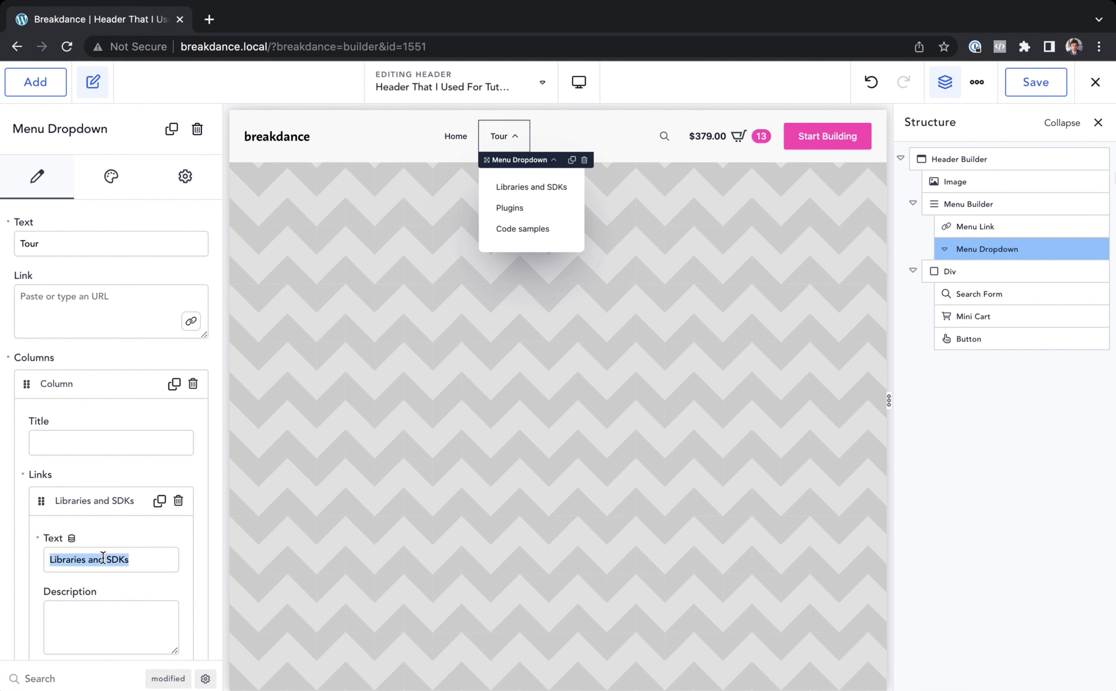
pyautogui.click(89, 631)
pyautogui.write('asoijdaiosjdoasijd')
pyautogui.tripleClick(108, 612)
pyautogui.press('BackSpace')
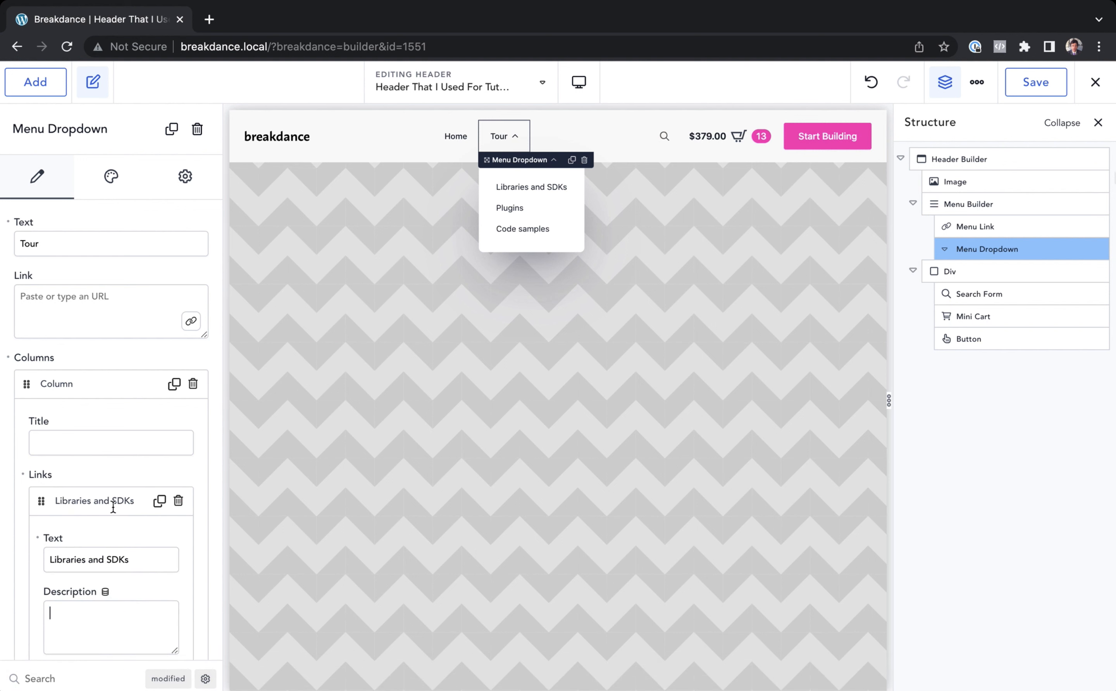
pyautogui.click(110, 502)
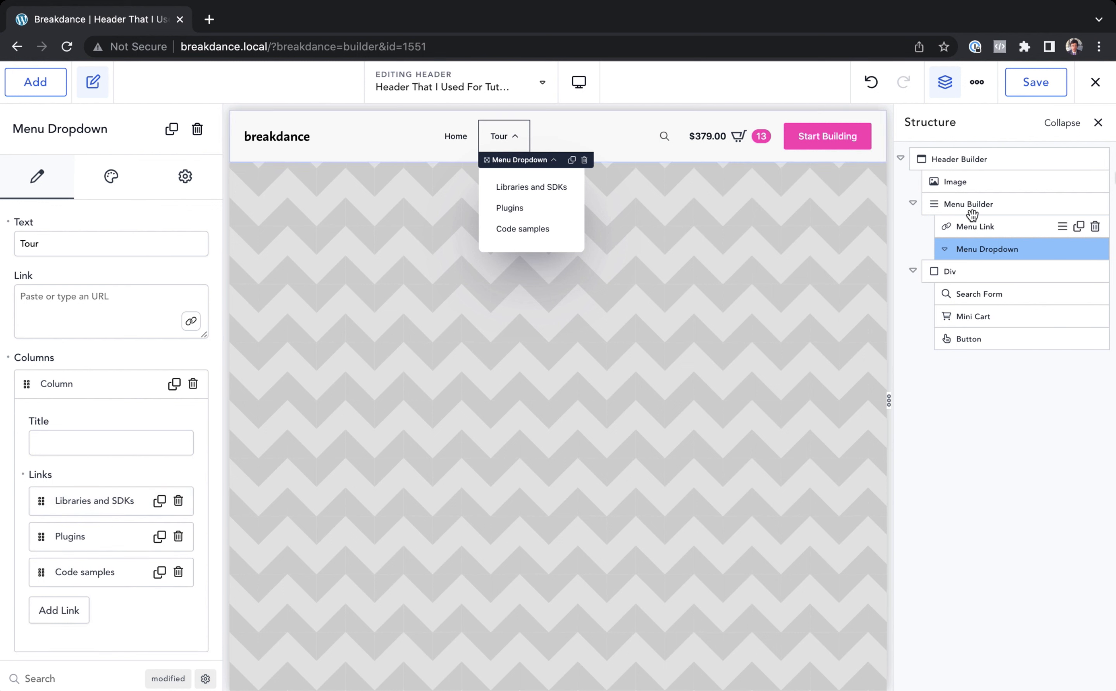
# Add a Menu Custom Dropdown element after the Tour dropdown in the Menu Builder.
pyautogui.click(985, 203)
pyautogui.click(106, 177)
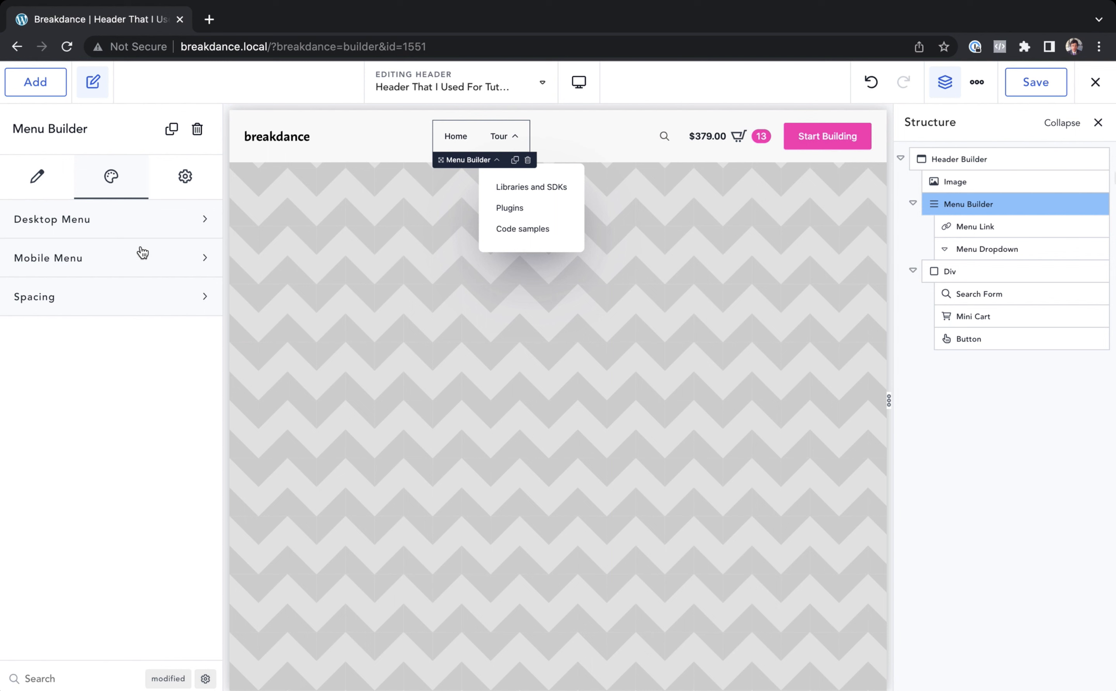
pyautogui.click(971, 249)
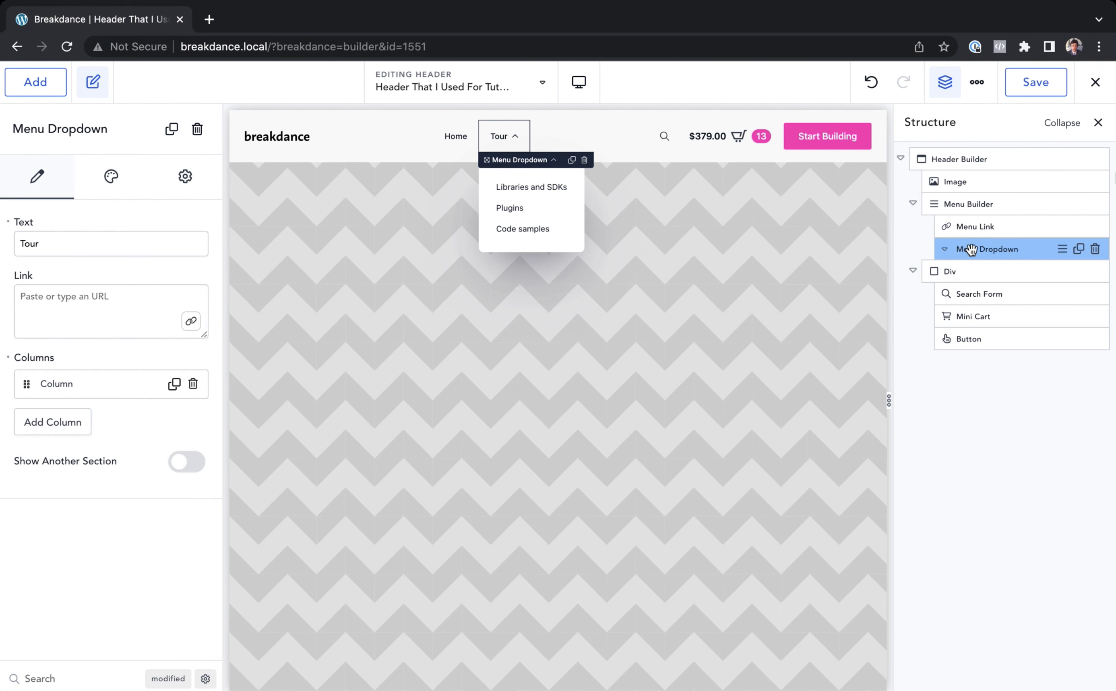
pyautogui.click(31, 94)
pyautogui.write('menu cus')
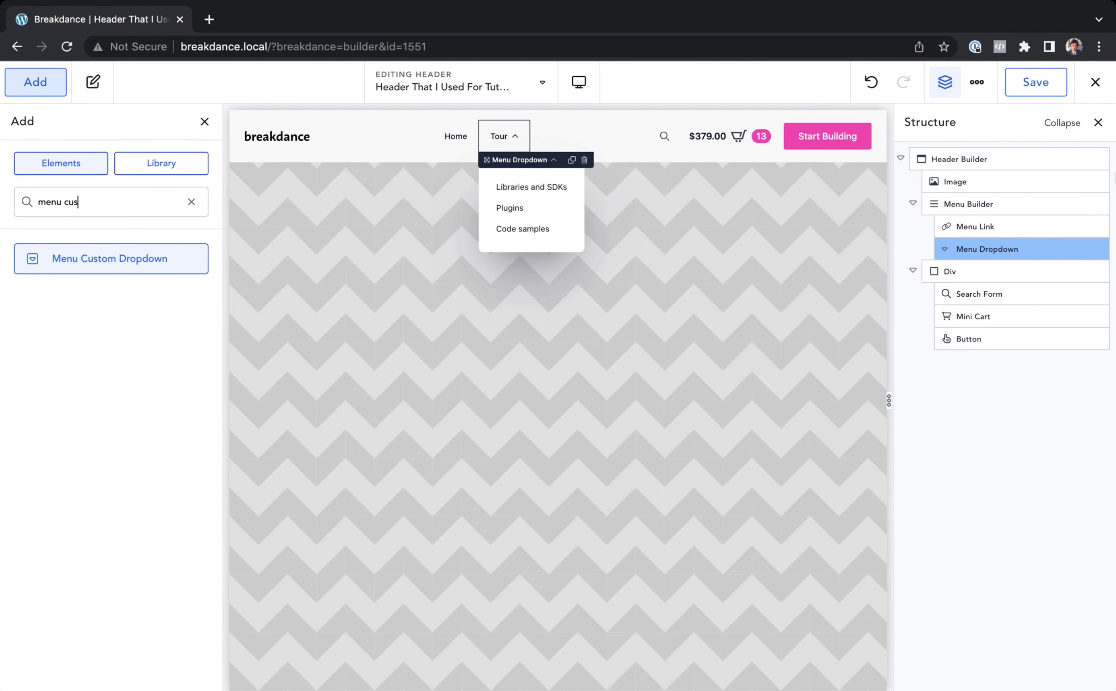
pyautogui.click(60, 264)
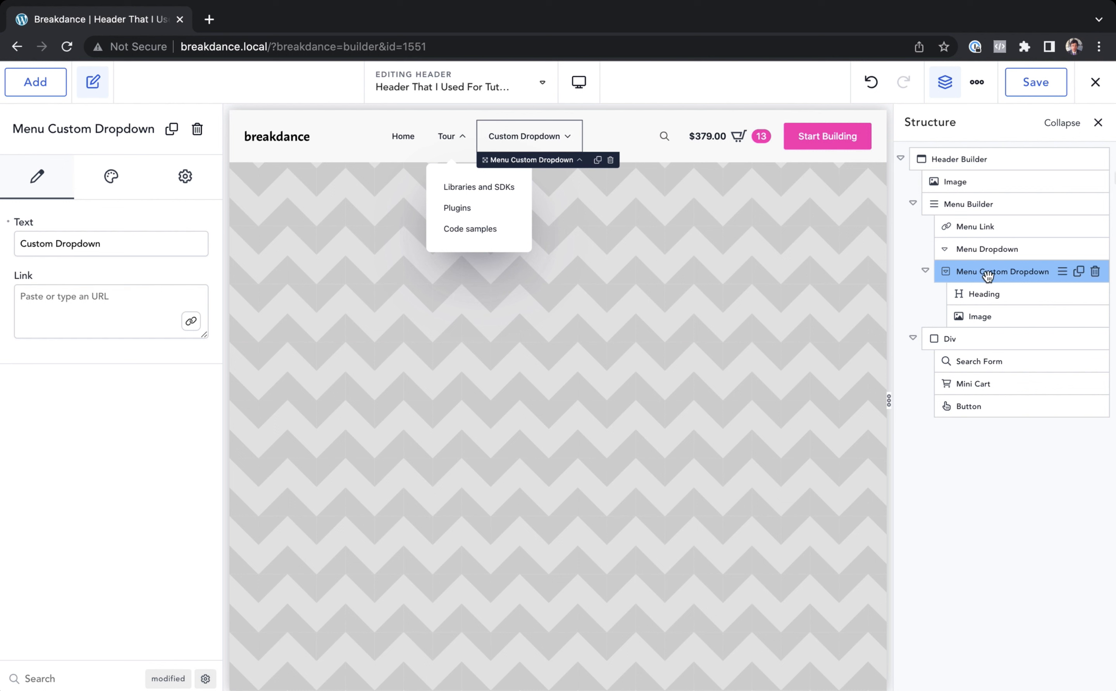
# Open the new custom dropdown and delete its default heading and image.
pyautogui.click(986, 300)
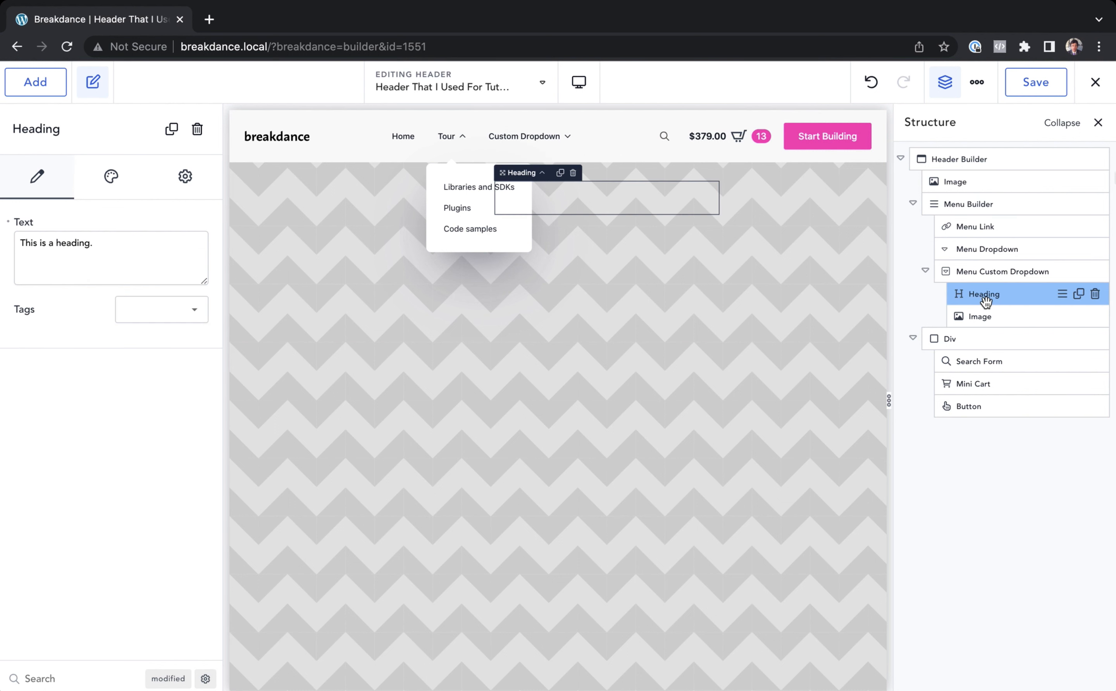
pyautogui.click(983, 318)
pyautogui.click(980, 276)
pyautogui.click(552, 146)
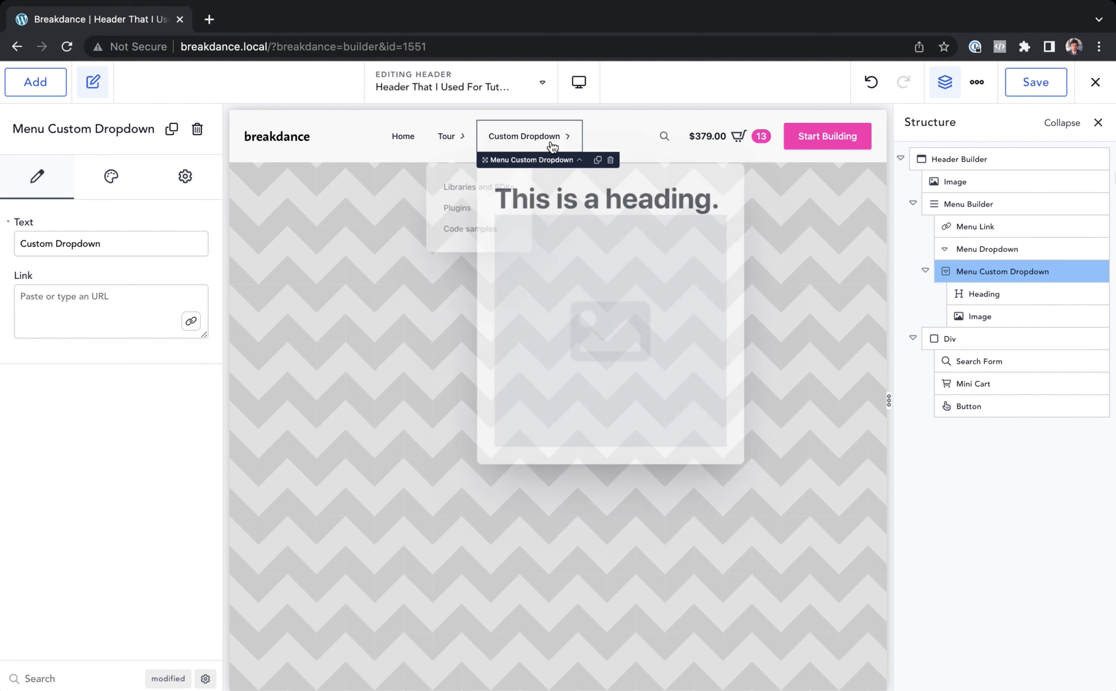
pyautogui.click(549, 143)
pyautogui.click(549, 144)
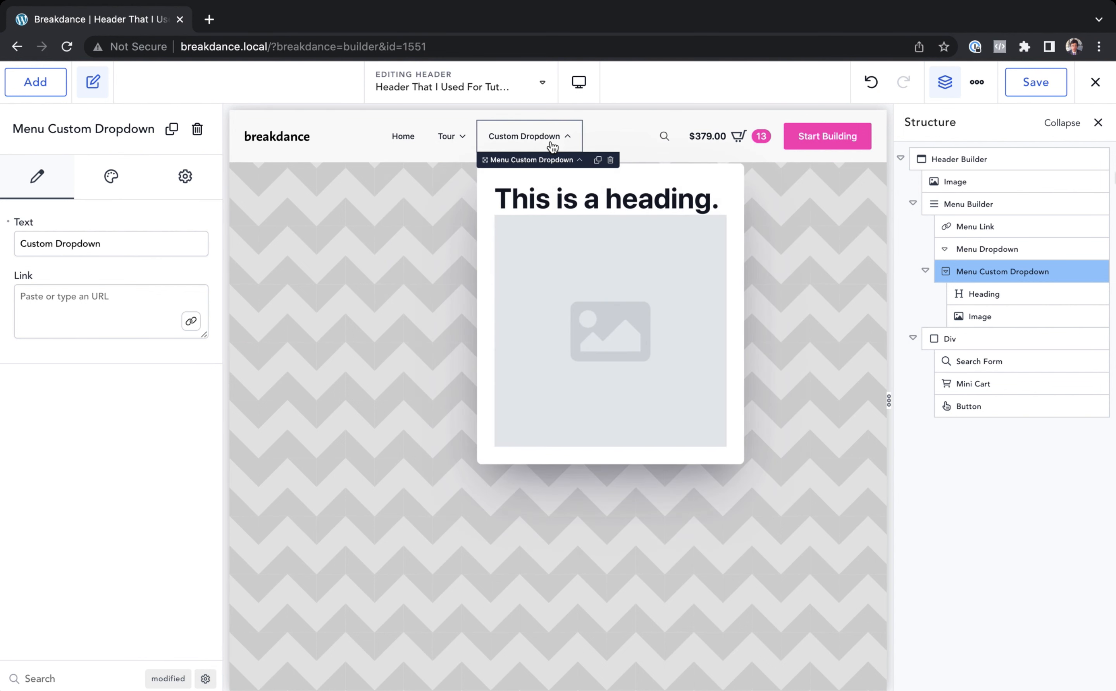
pyautogui.click(550, 202)
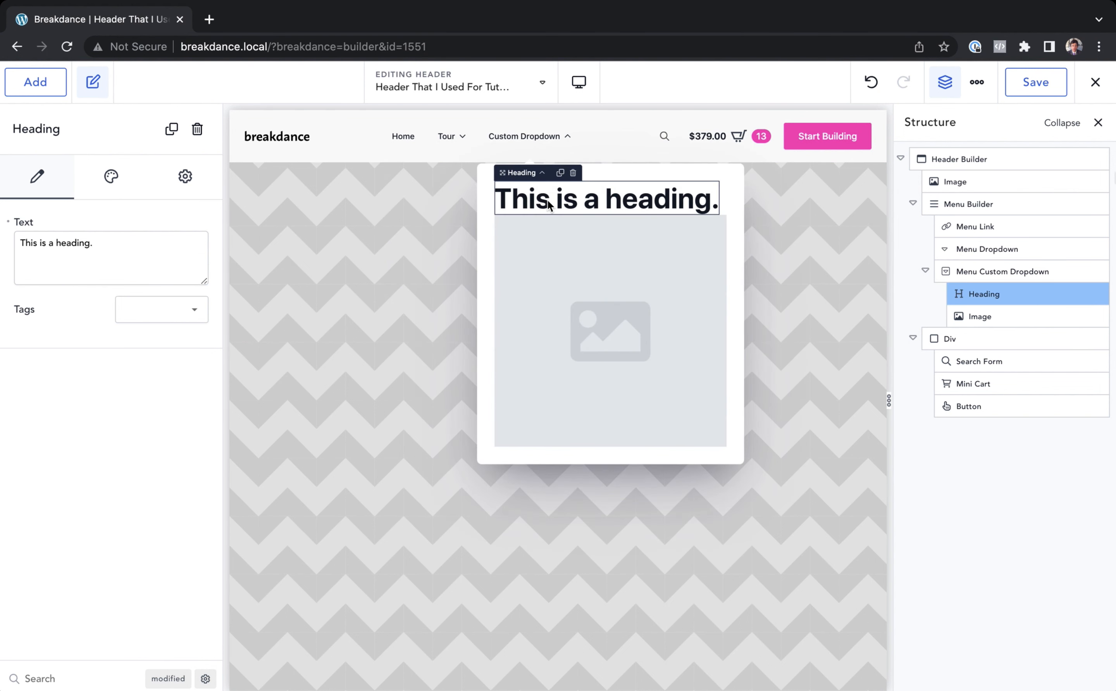
pyautogui.press('Delete')
pyautogui.click(564, 228)
pyautogui.press('Delete')
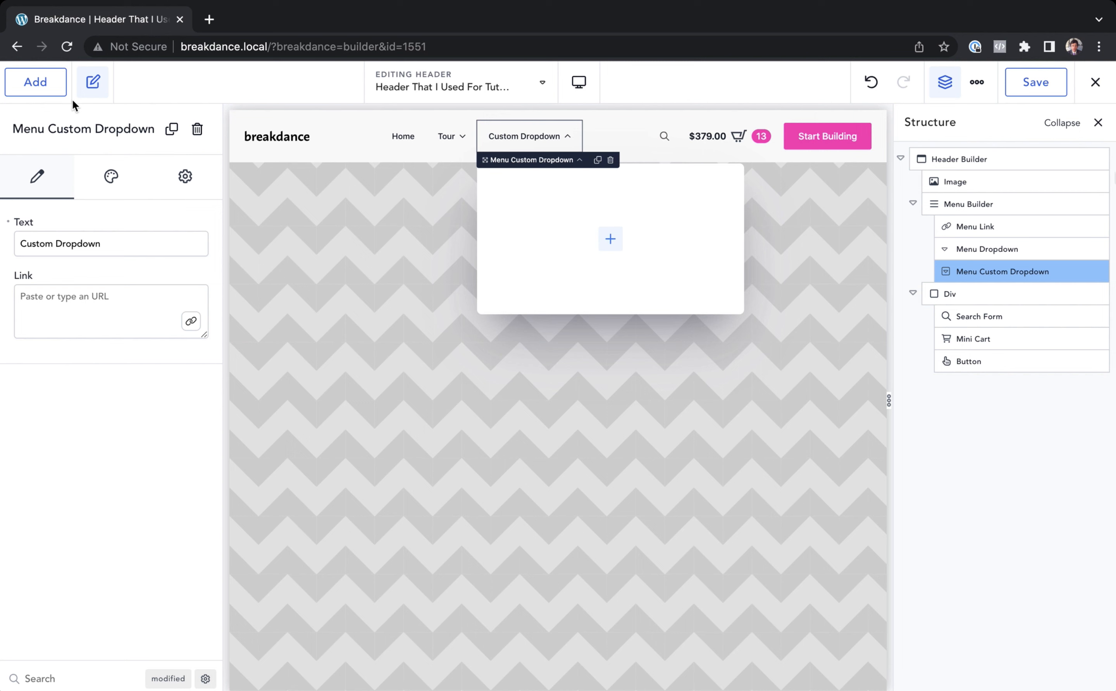
# Add a Login Form element inside the empty custom dropdown.
pyautogui.click(35, 81)
pyautogui.write('login')
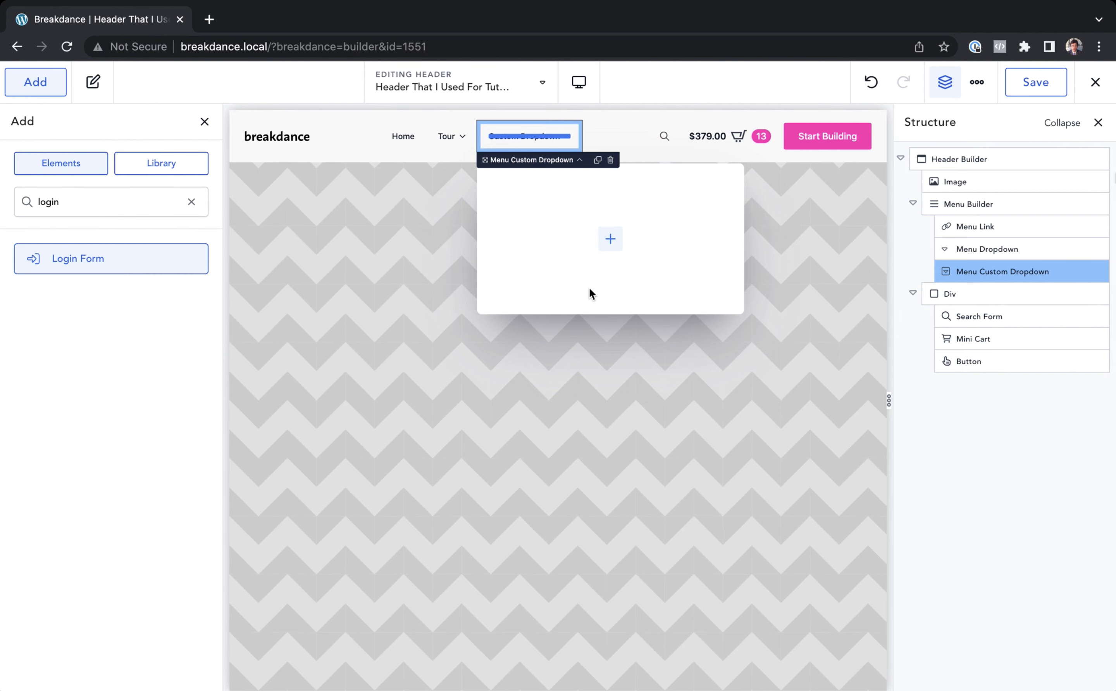
pyautogui.moveTo(588, 278); pyautogui.dragTo(588, 278)
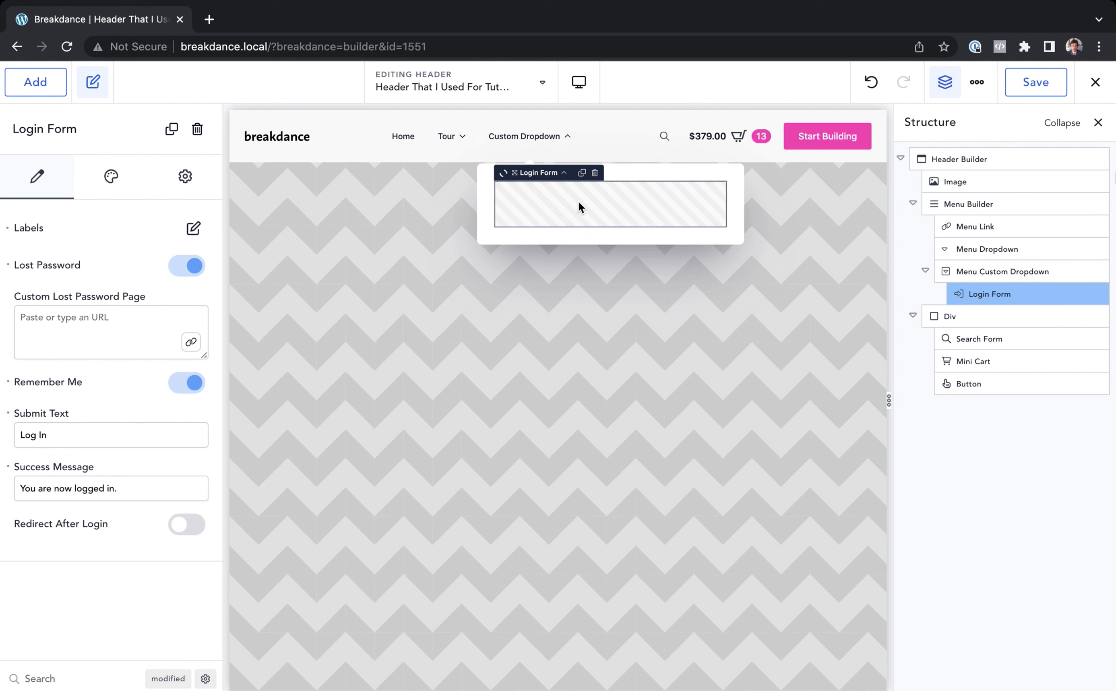
# Rename the custom dropdown to "Login" and open it to check the login form.
pyautogui.click(534, 141)
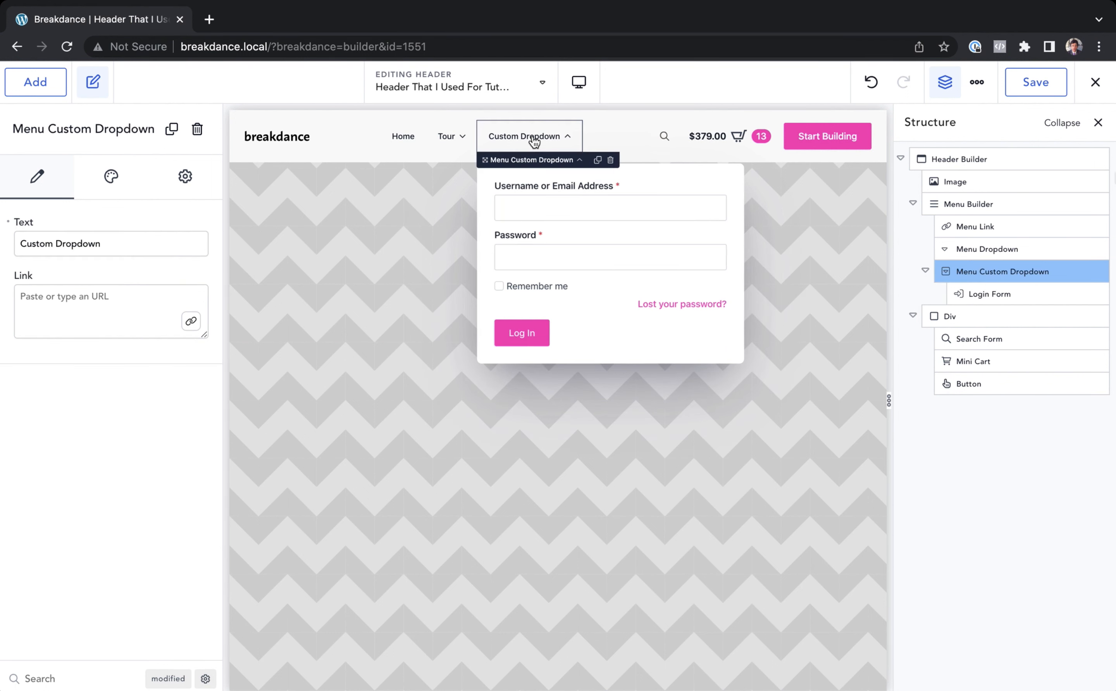
pyautogui.doubleClick(534, 141)
pyautogui.write('Login')
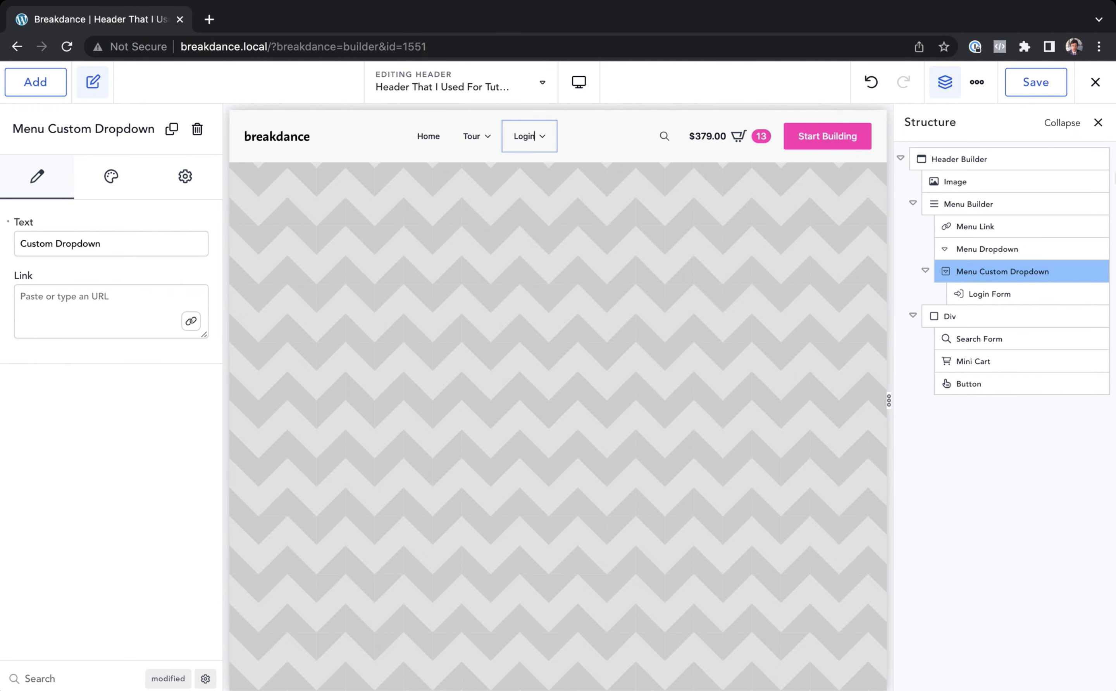
pyautogui.click(530, 137)
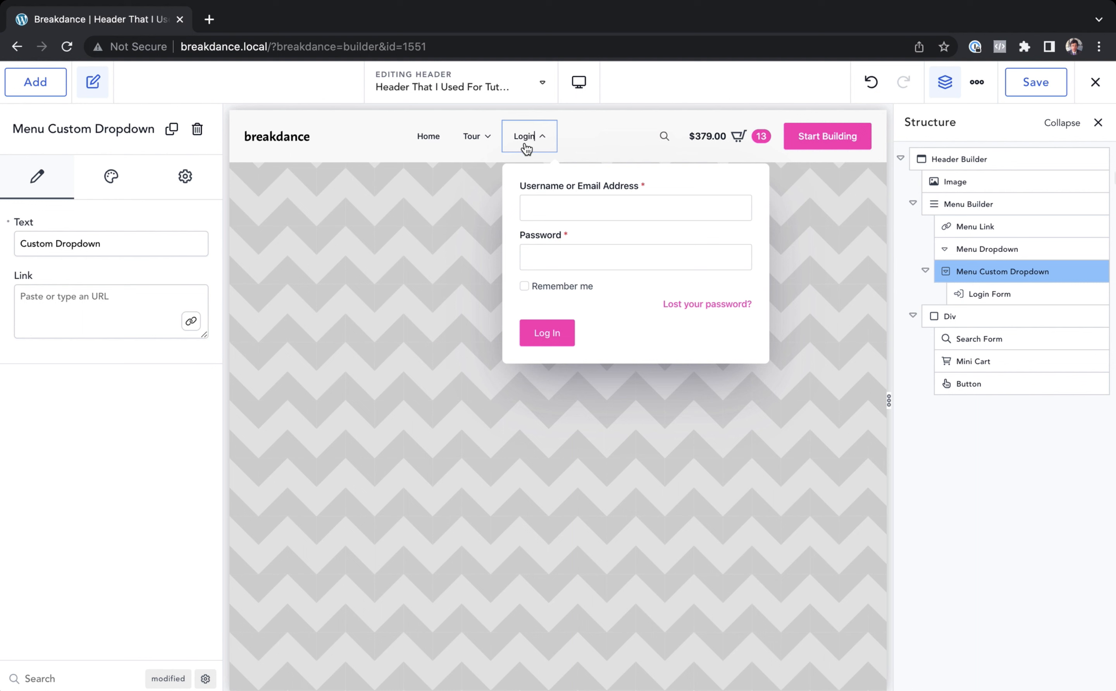
# Apply a display condition to the Login dropdown so it only shows if User Logged In Status is logged out.
pyautogui.click(185, 176)
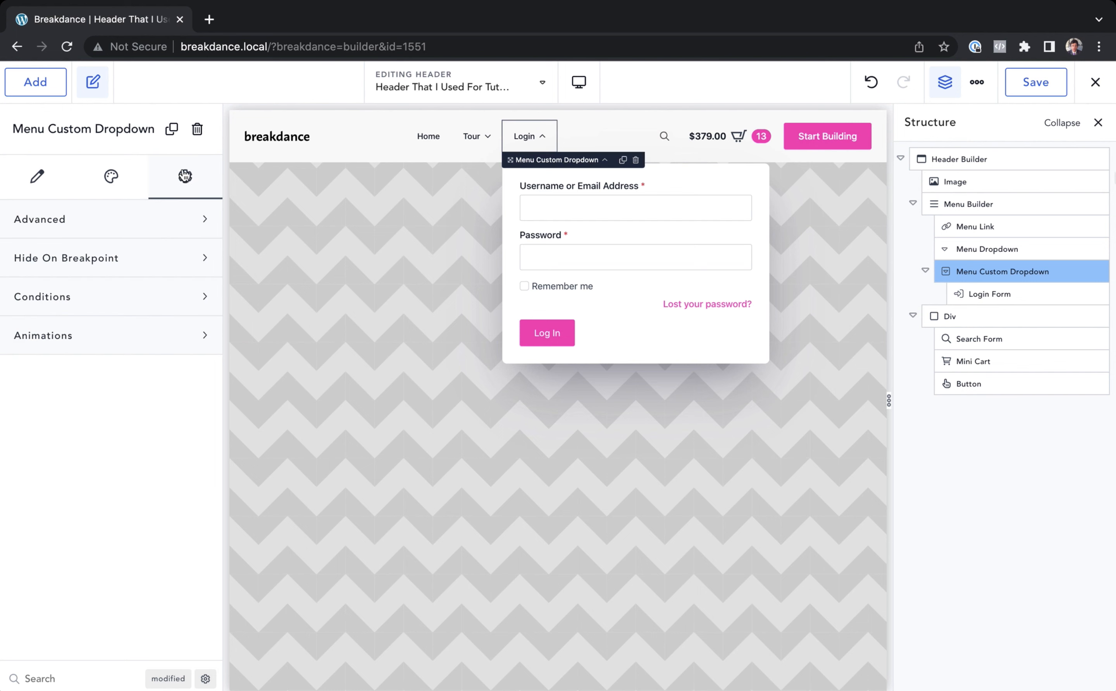
pyautogui.click(137, 295)
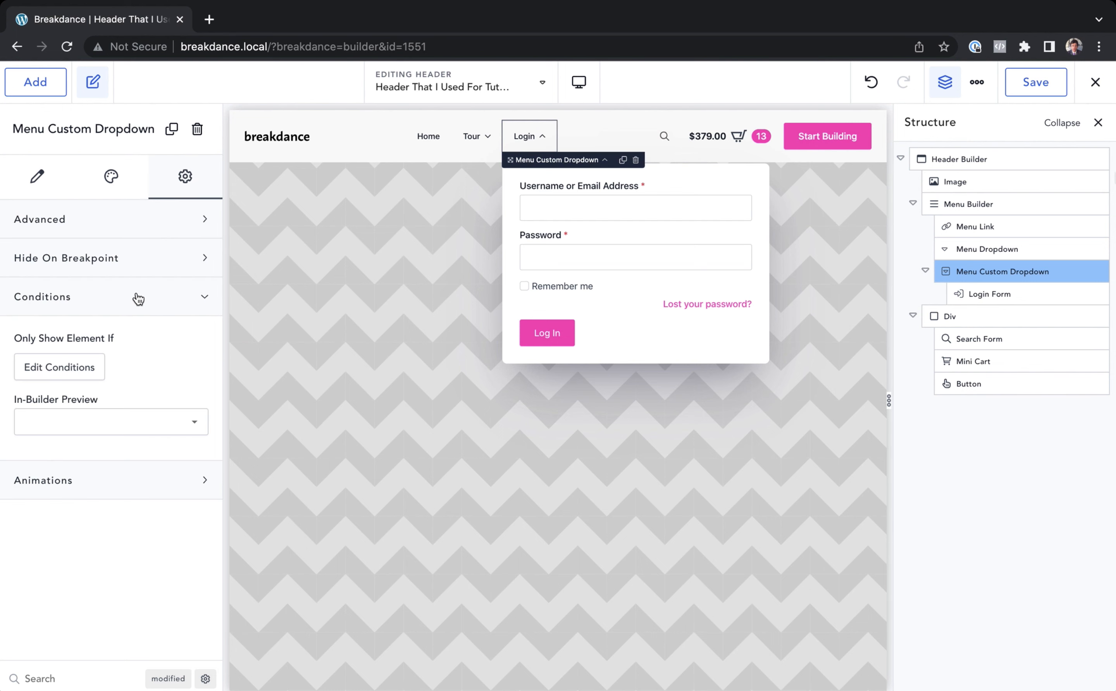
pyautogui.click(38, 374)
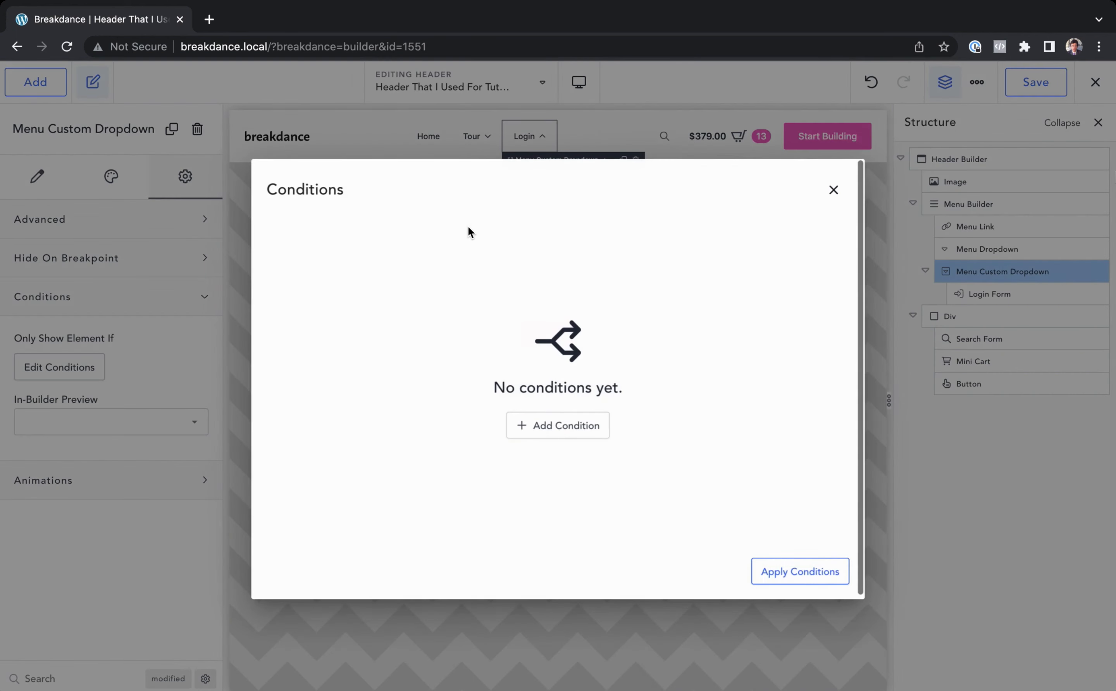
pyautogui.click(548, 434)
pyautogui.click(354, 247)
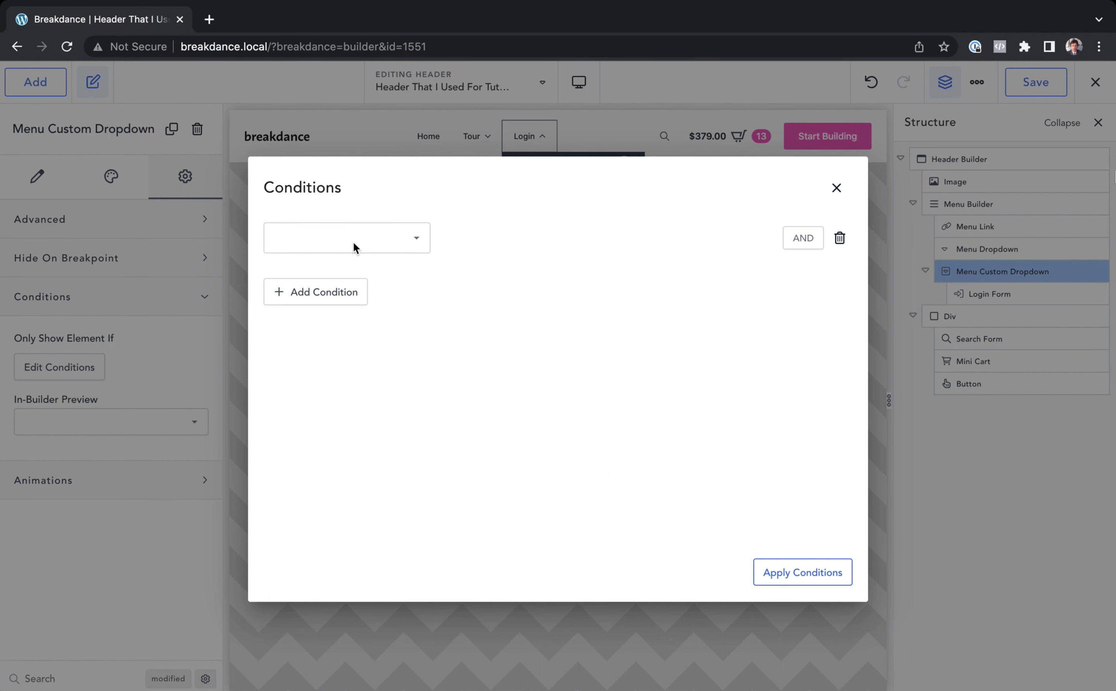
pyautogui.scroll(-3, 346, 388)
pyautogui.scroll(-5, 346, 387)
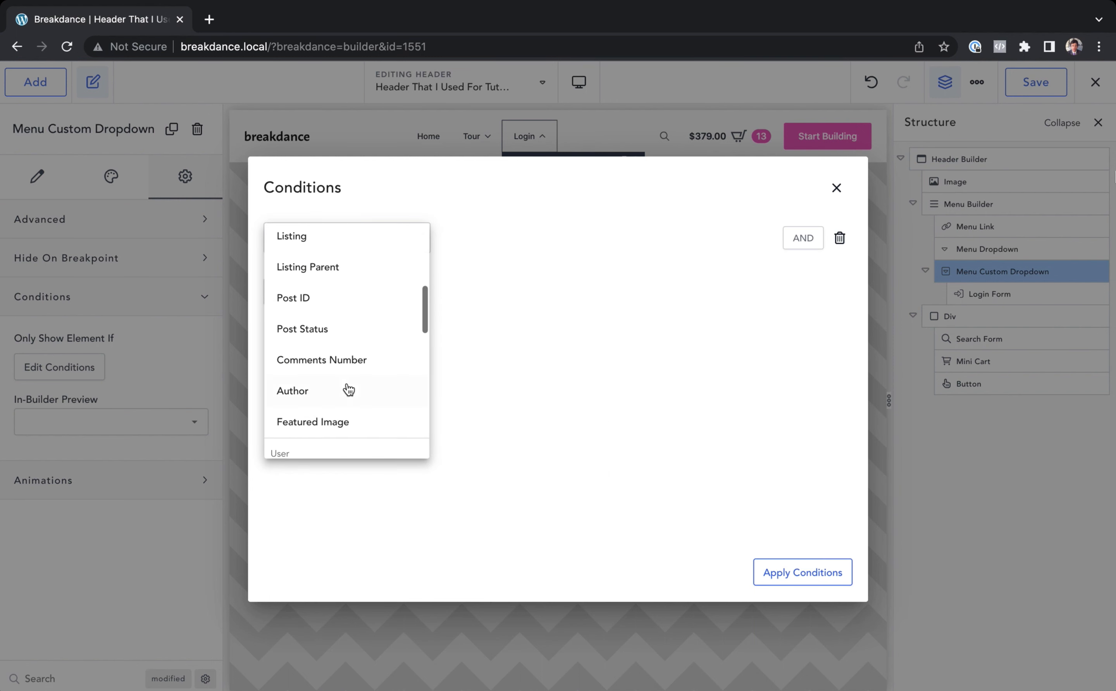
pyautogui.click(331, 305)
pyautogui.click(667, 237)
pyautogui.click(670, 307)
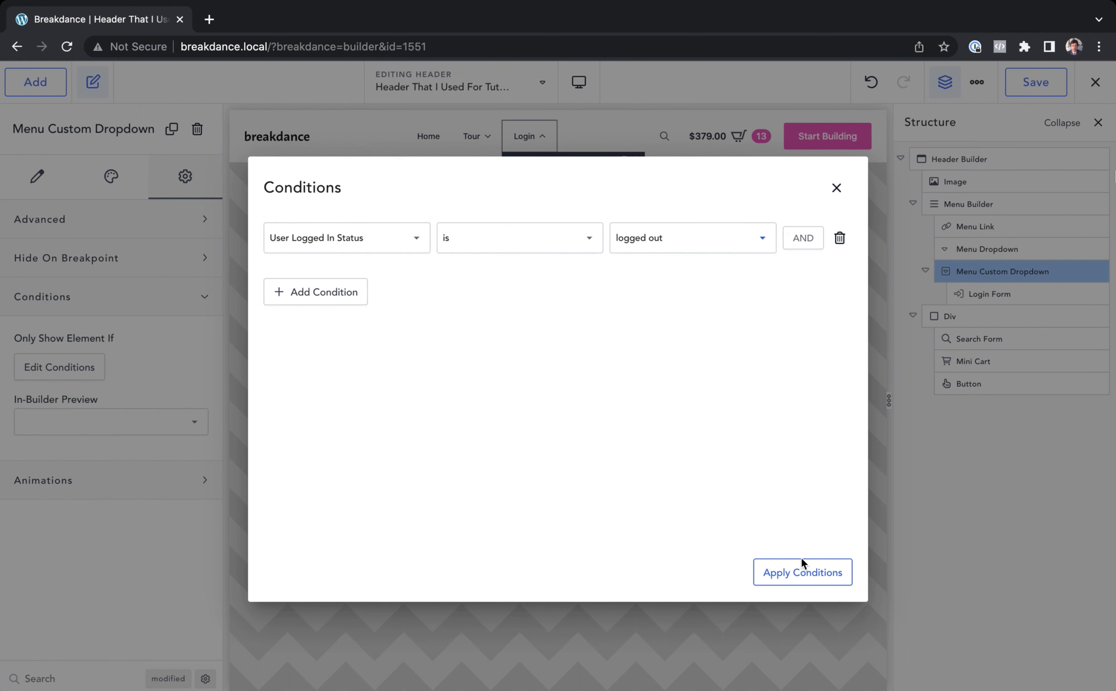
pyautogui.click(796, 575)
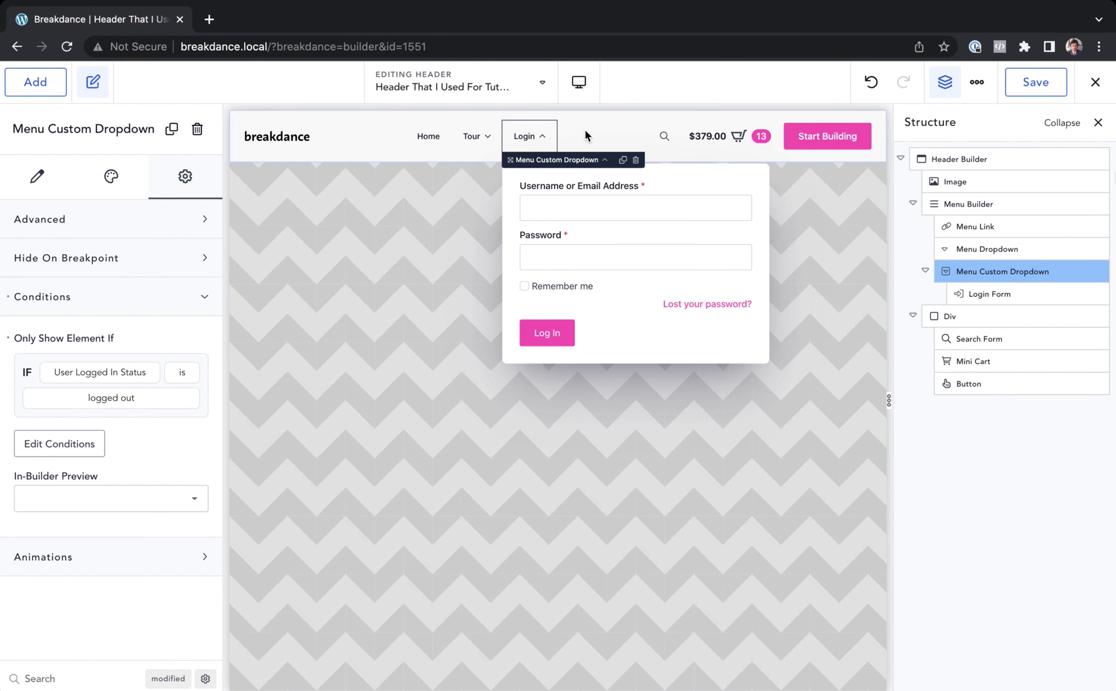
# Switch to the Elementor header editor showing the Mega Menu widget's settings.
pyautogui.click(605, 160)
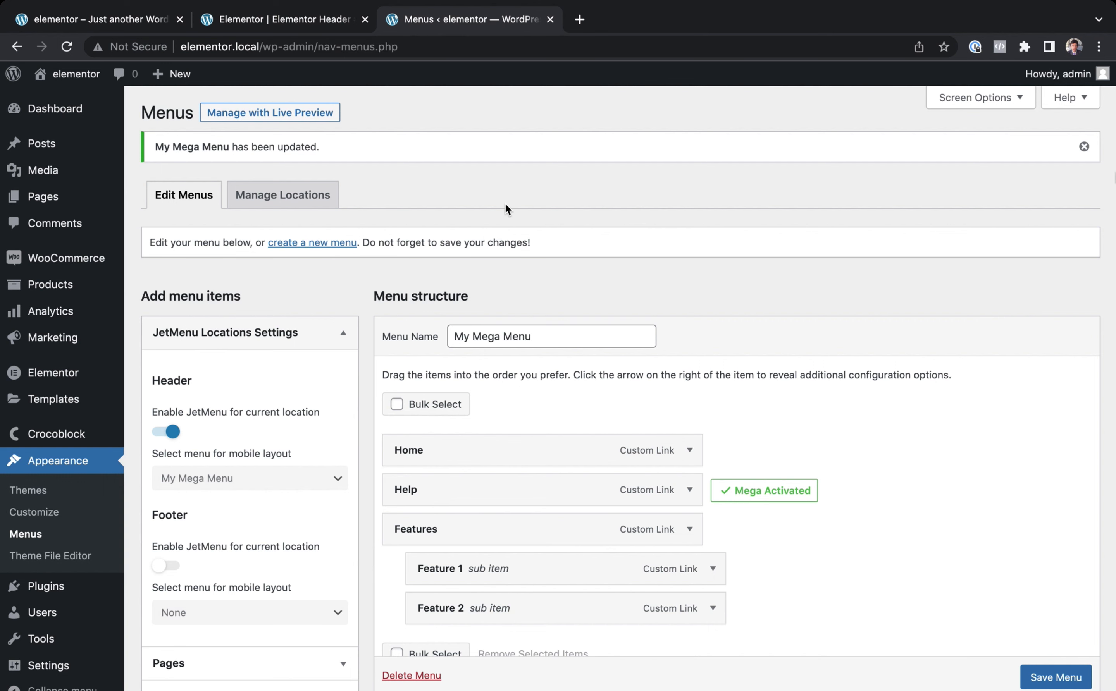
pyautogui.click(303, 21)
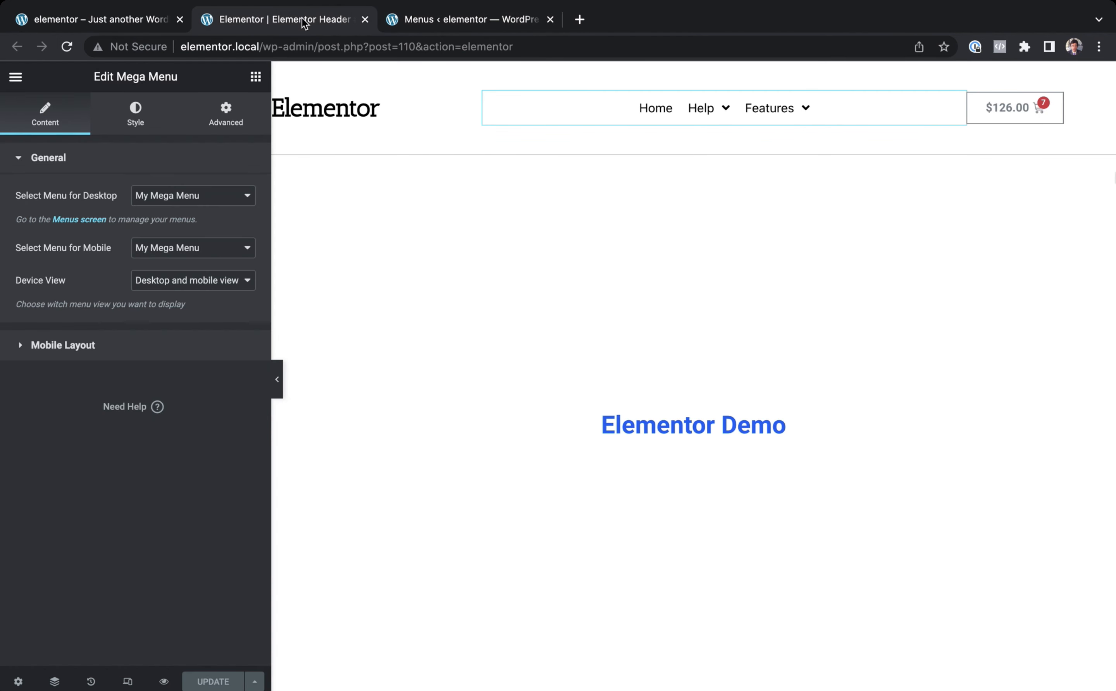
# Switch to the WordPress Menus screen and examine the structure of My Mega Menu, including its sub items and mega-activated item.
pyautogui.click(482, 23)
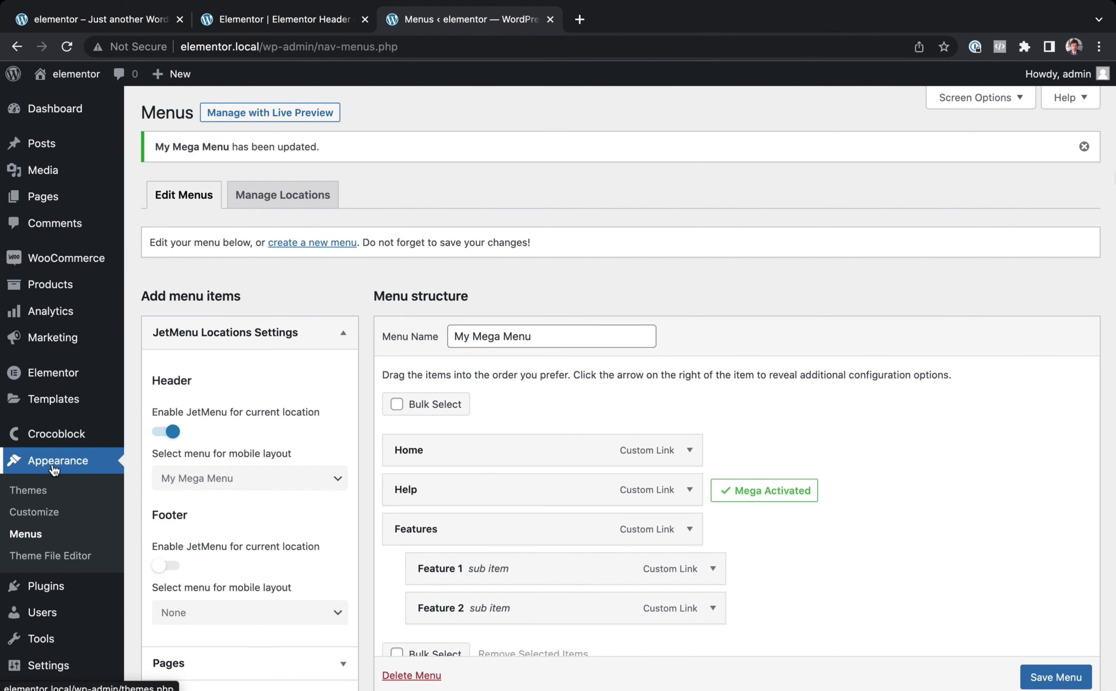
pyautogui.scroll(-3, 493, 280)
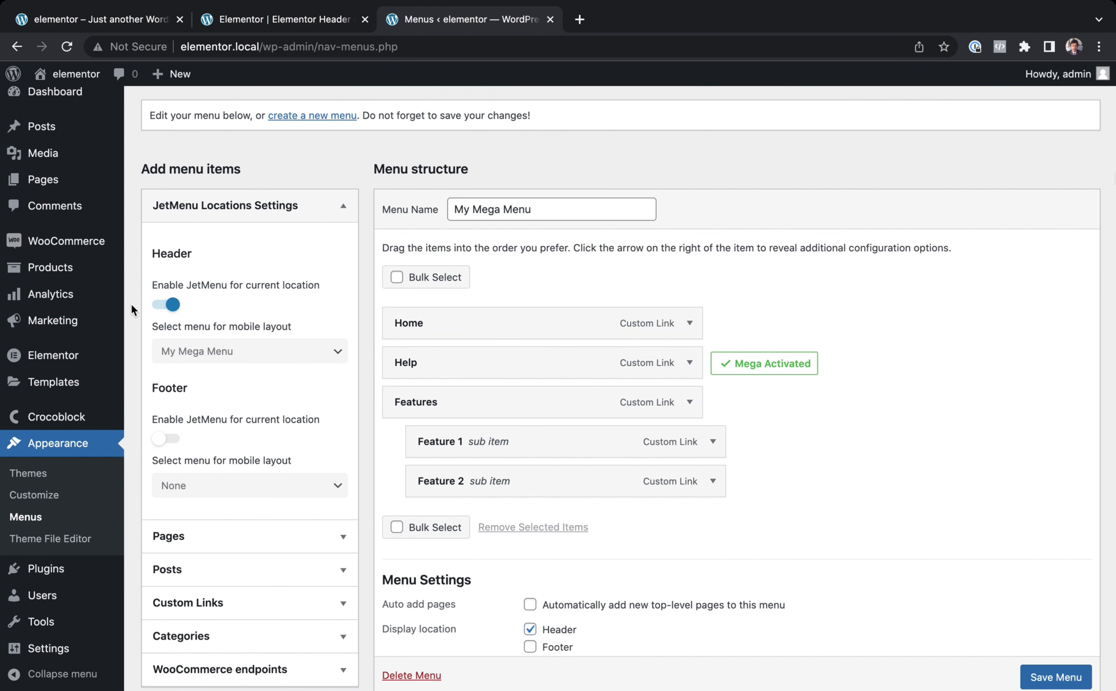
pyautogui.scroll(-1, 227, 303)
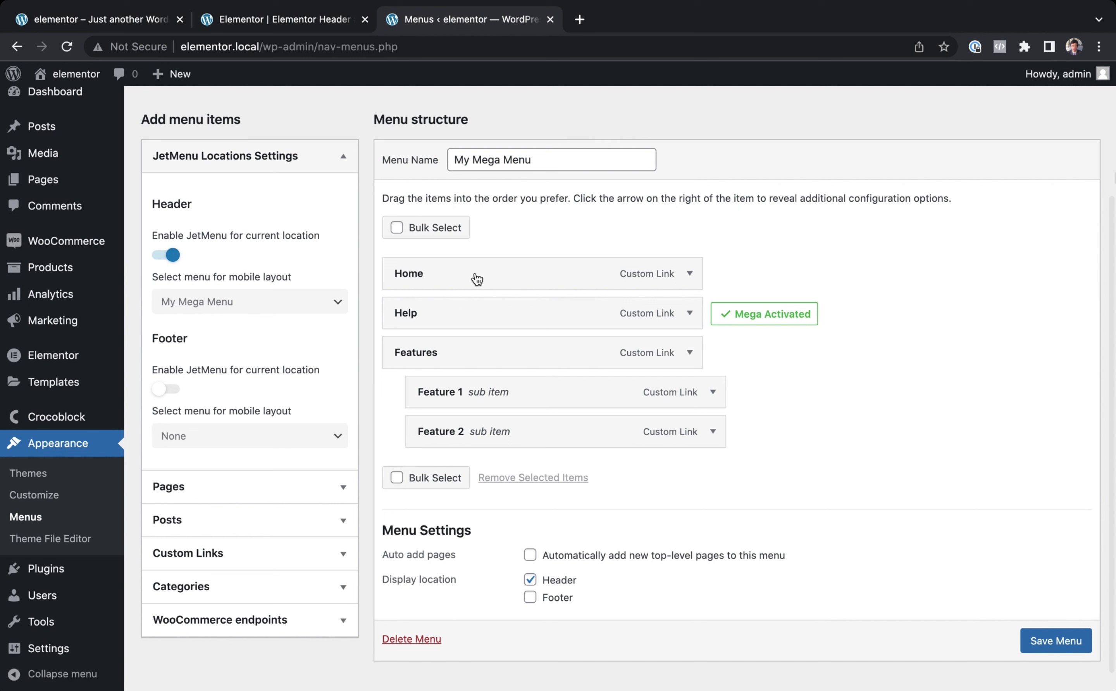
pyautogui.moveTo(491, 273)
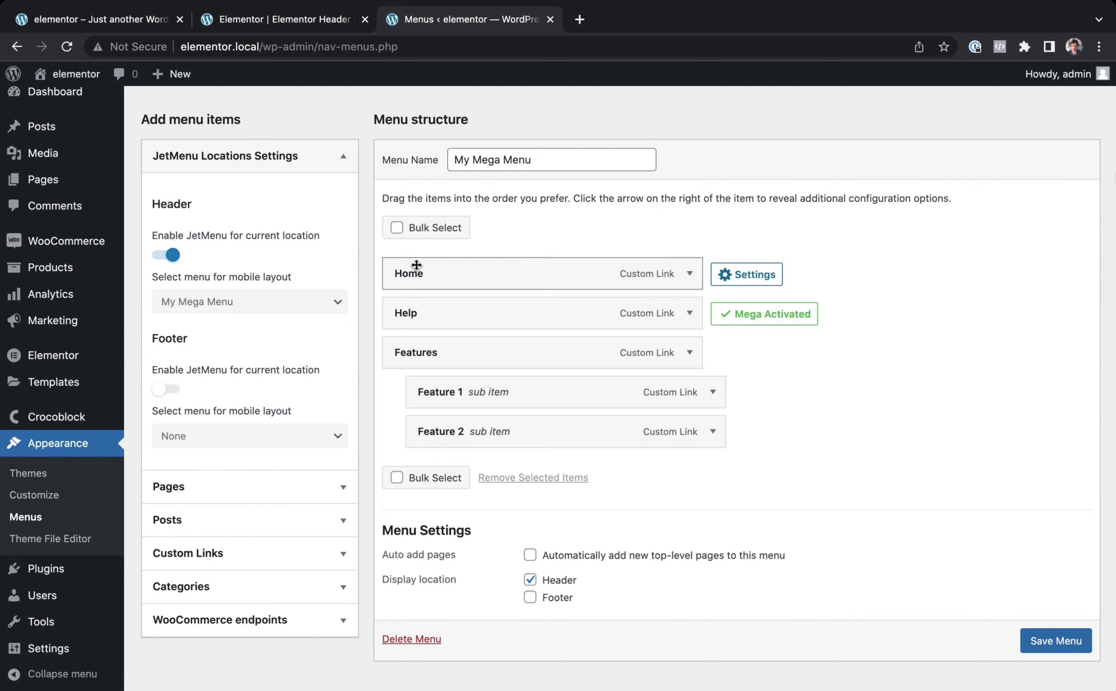
pyautogui.moveTo(398, 272)
pyautogui.moveTo(444, 360)
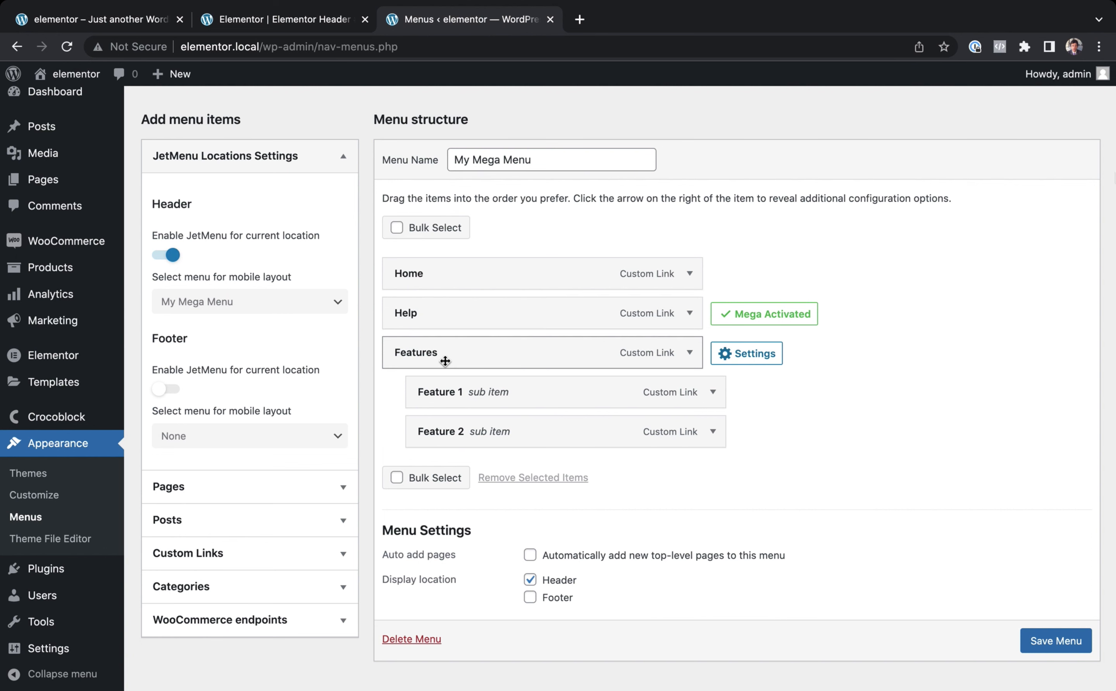
pyautogui.moveTo(440, 402)
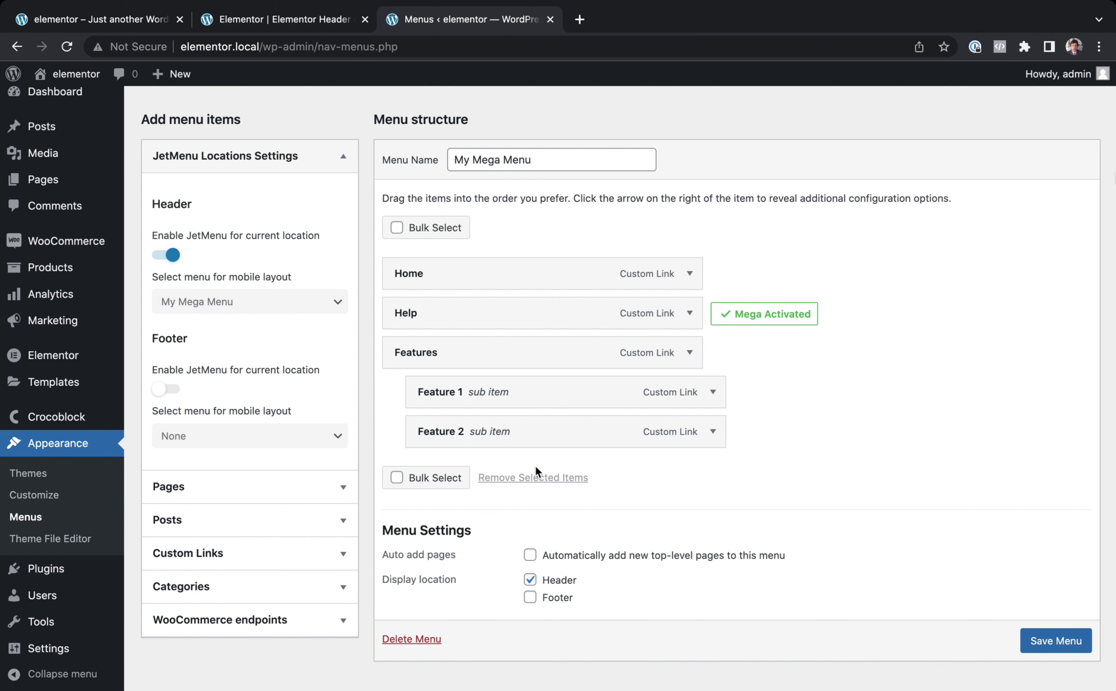
pyautogui.moveTo(534, 302)
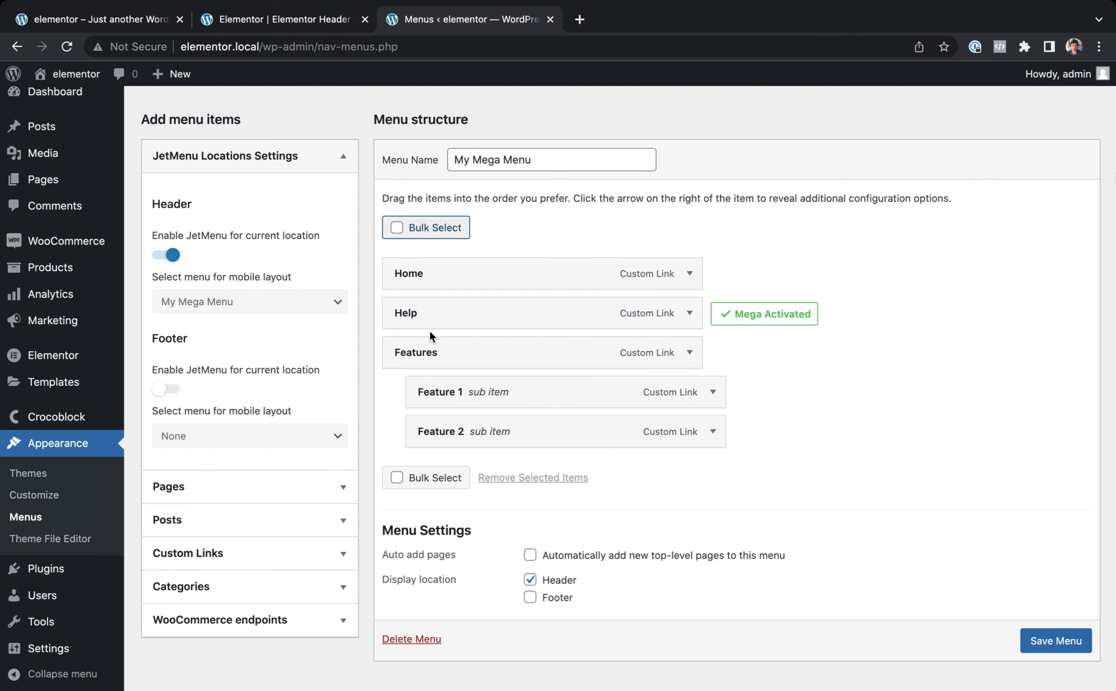
# In the Elementor header editor, delete the existing Mega Menu widget and place a new Mega Menu widget in the empty column.
pyautogui.click(302, 21)
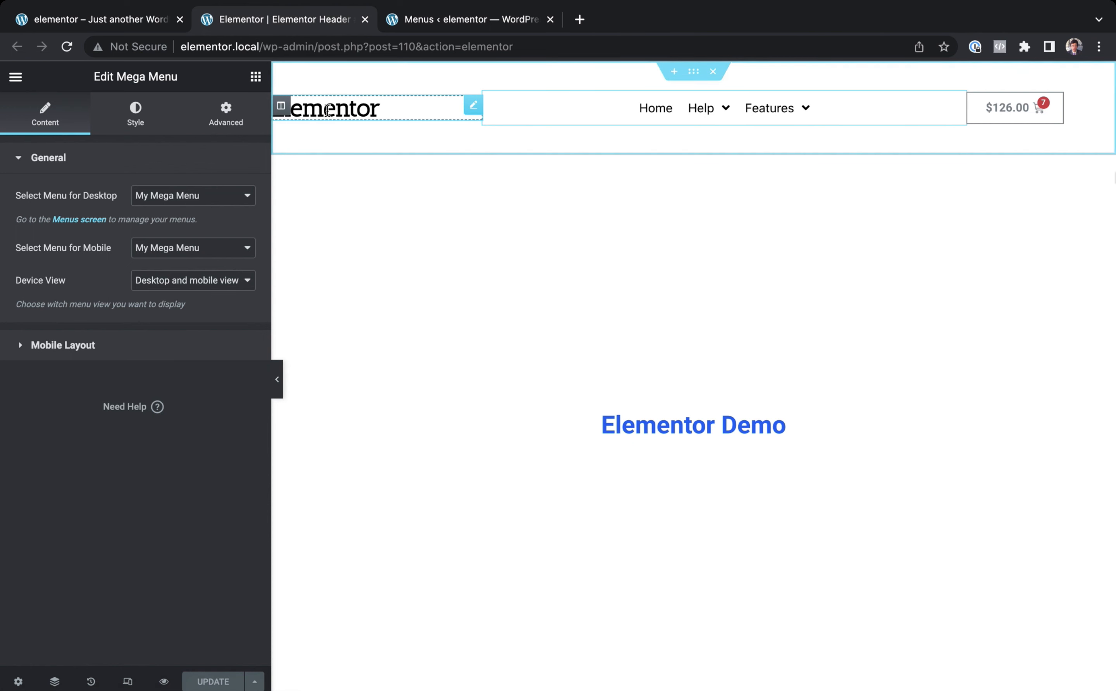
pyautogui.rightClick(748, 112)
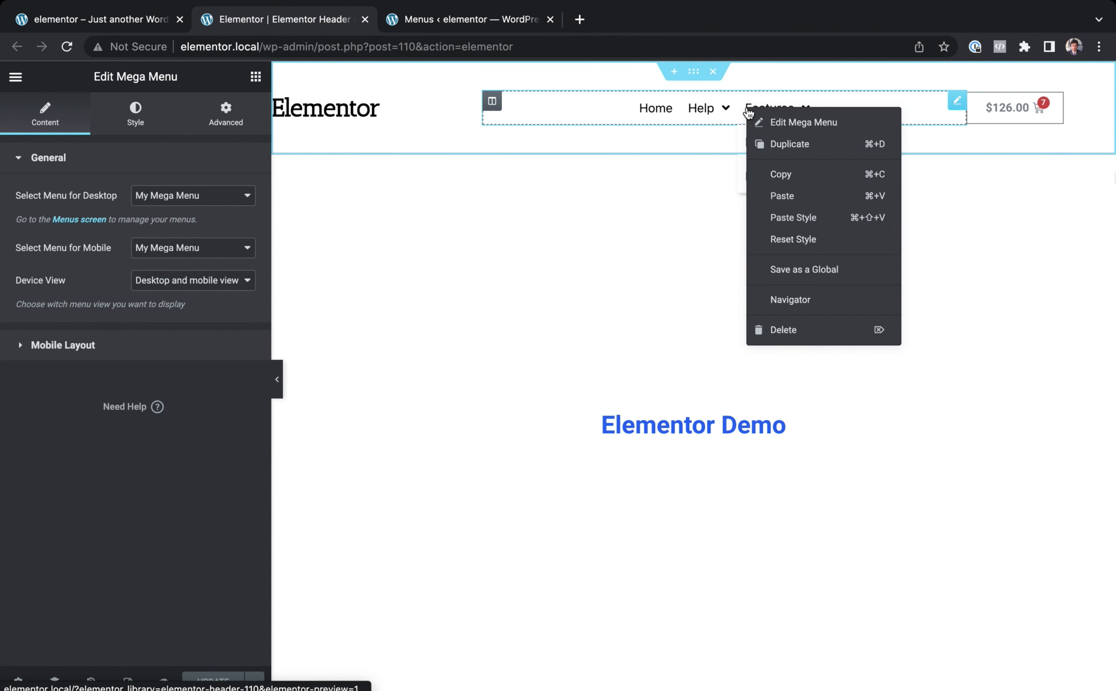
pyautogui.click(805, 334)
pyautogui.click(55, 135)
pyautogui.write('mega menu')
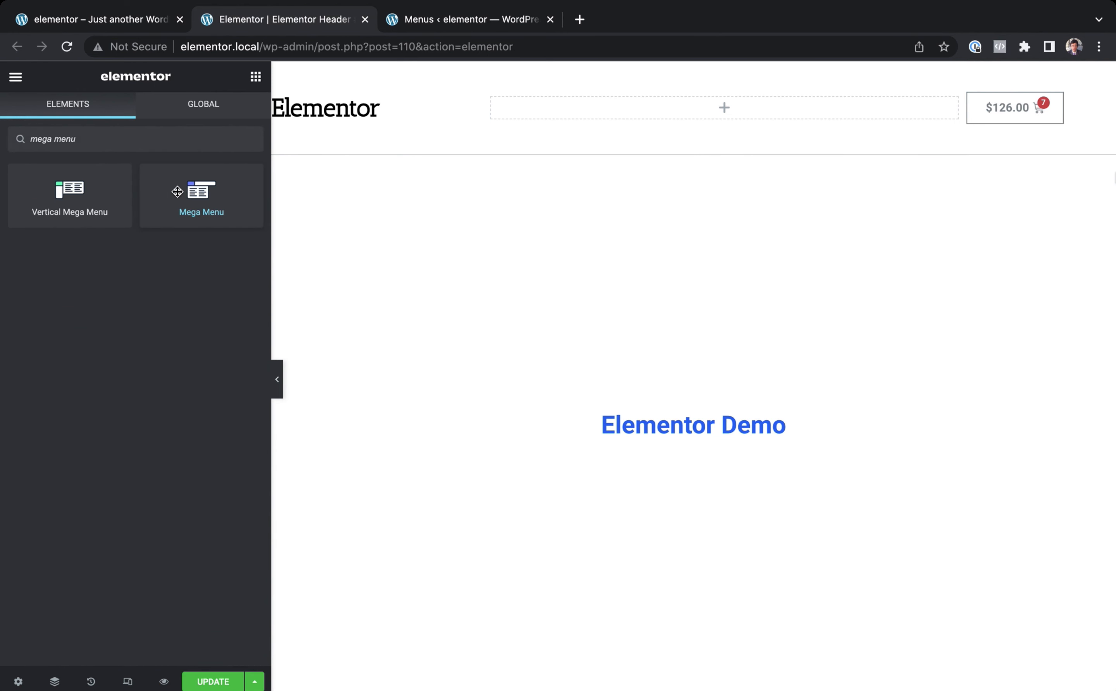
pyautogui.moveTo(177, 191); pyautogui.dragTo(702, 109)
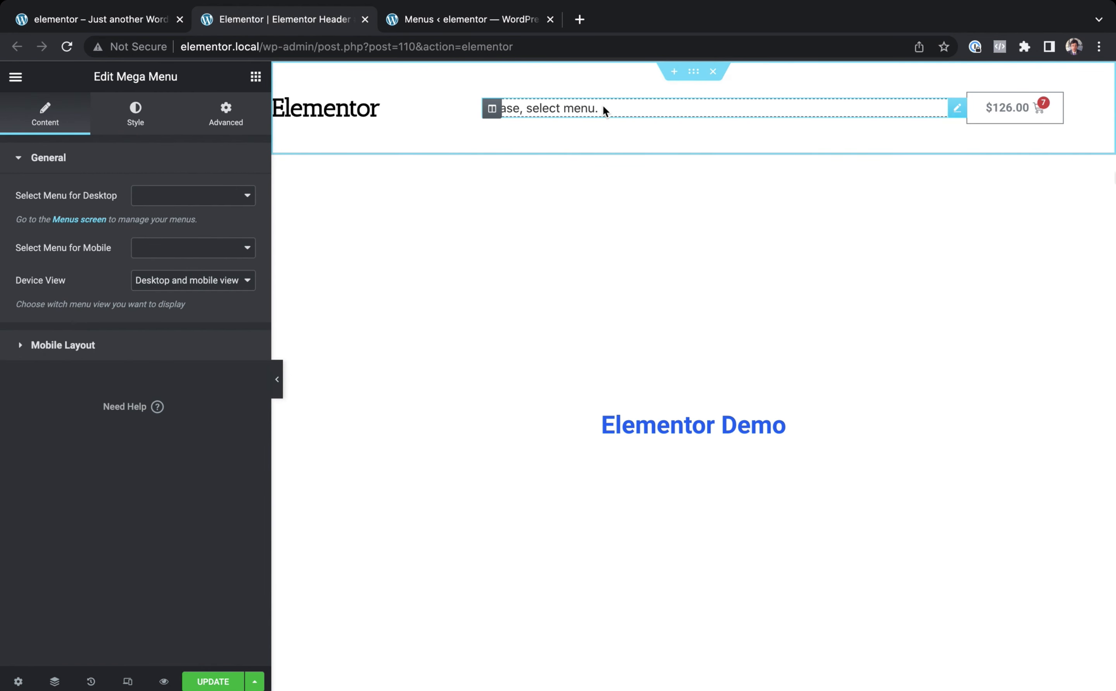
# Assign My Mega Menu as both the desktop and the mobile menu of the new widget.
pyautogui.click(166, 200)
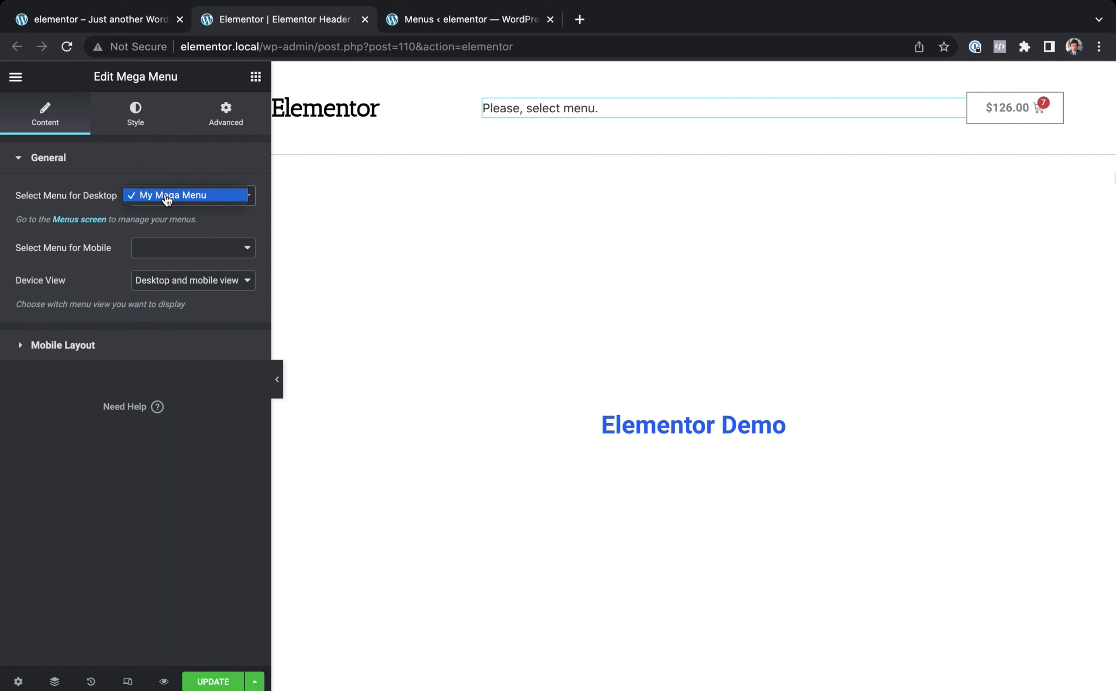
pyautogui.click(174, 198)
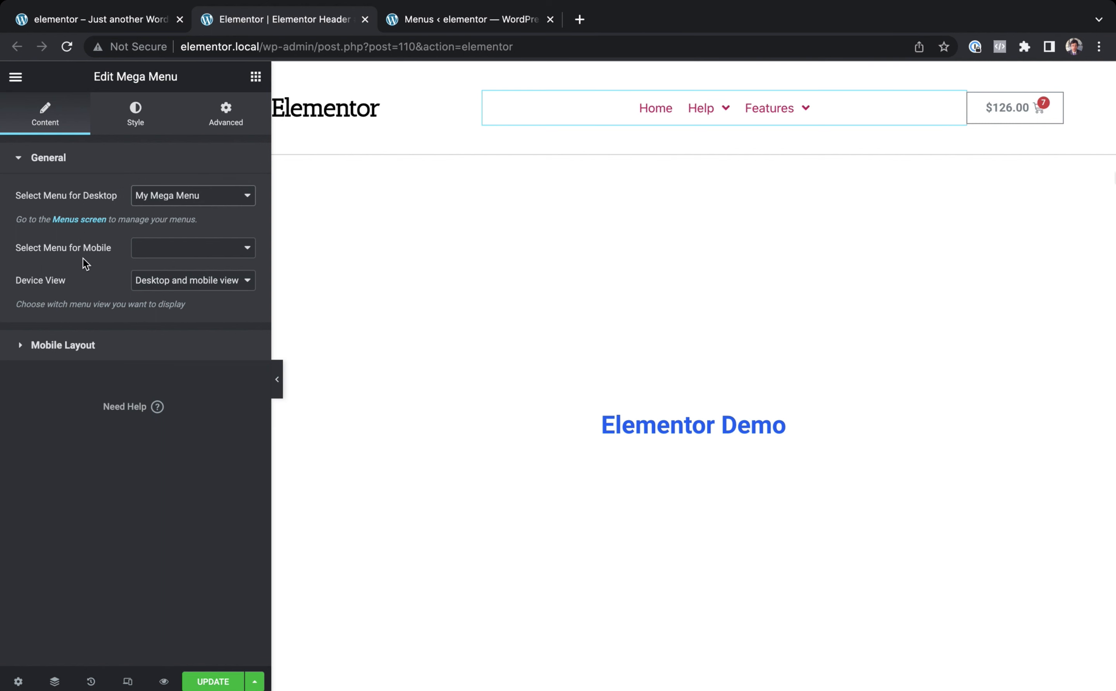
pyautogui.click(149, 251)
pyautogui.click(188, 251)
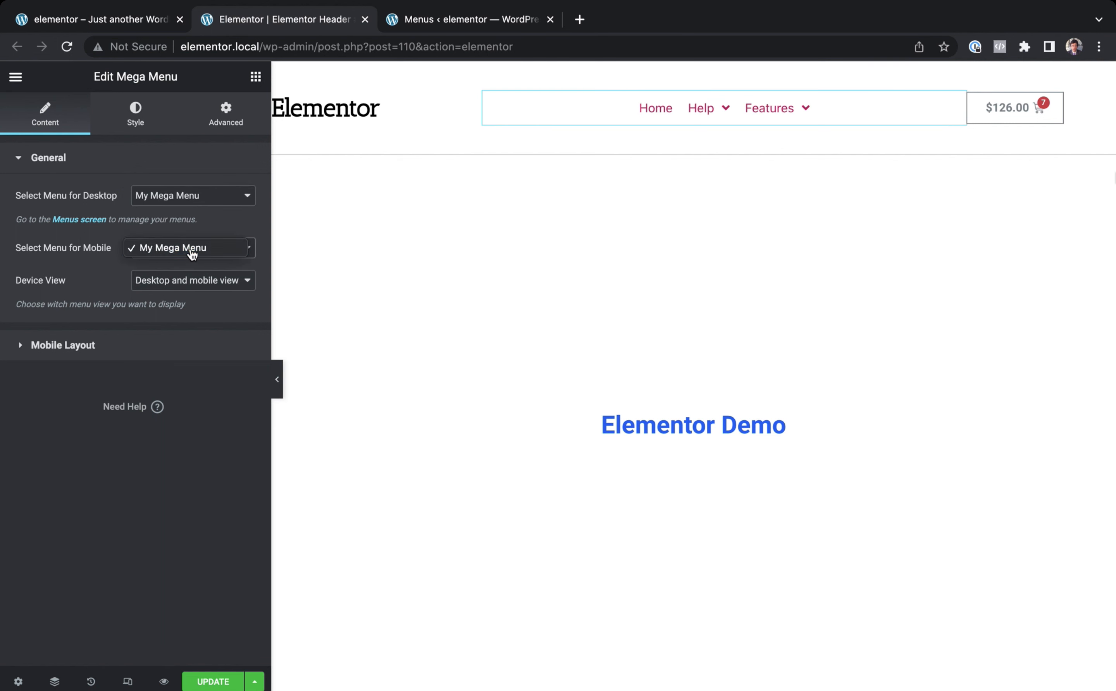
# Look over the Mega Menu widget's style options and preview the Help dropdown in the header.
pyautogui.click(146, 127)
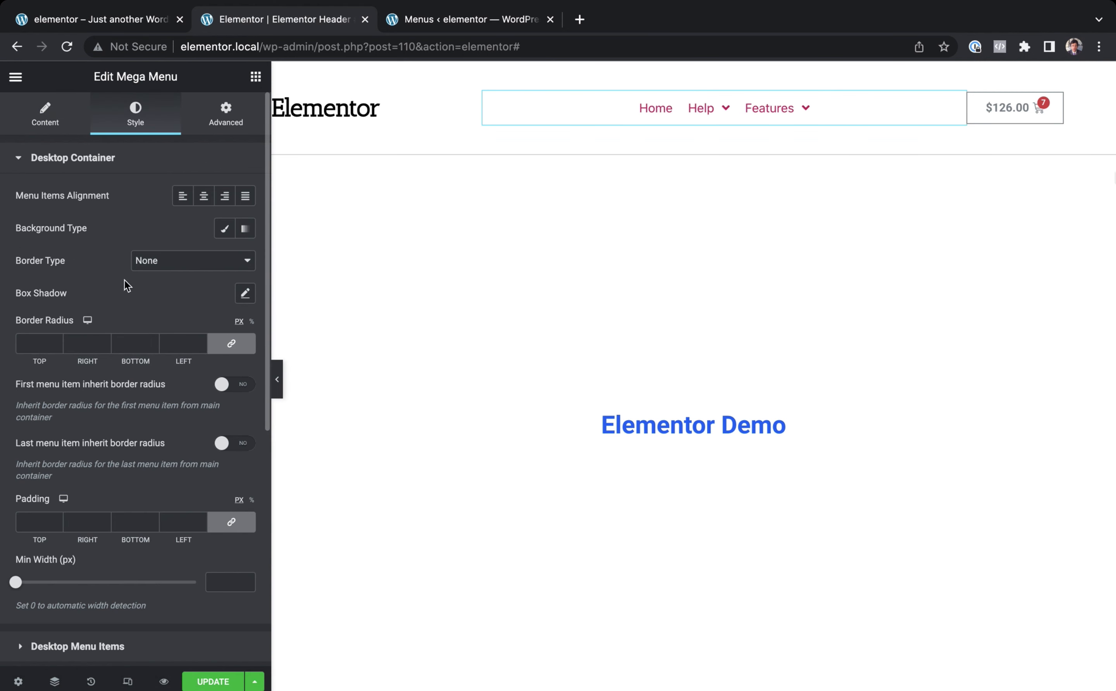
pyautogui.click(45, 114)
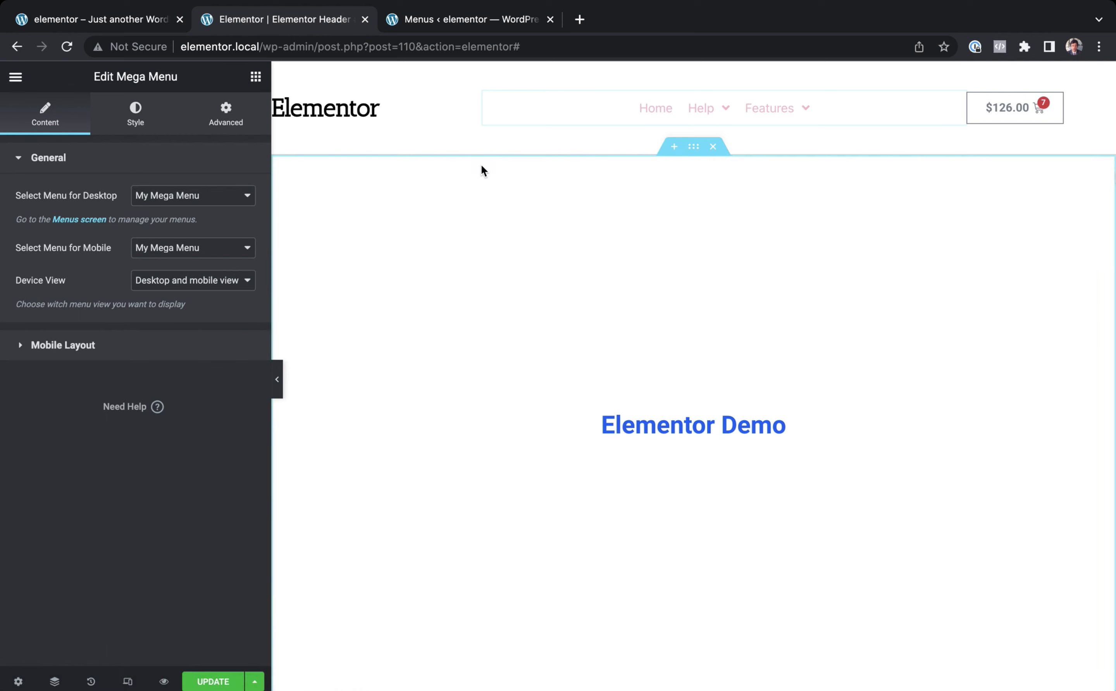
pyautogui.moveTo(713, 108)
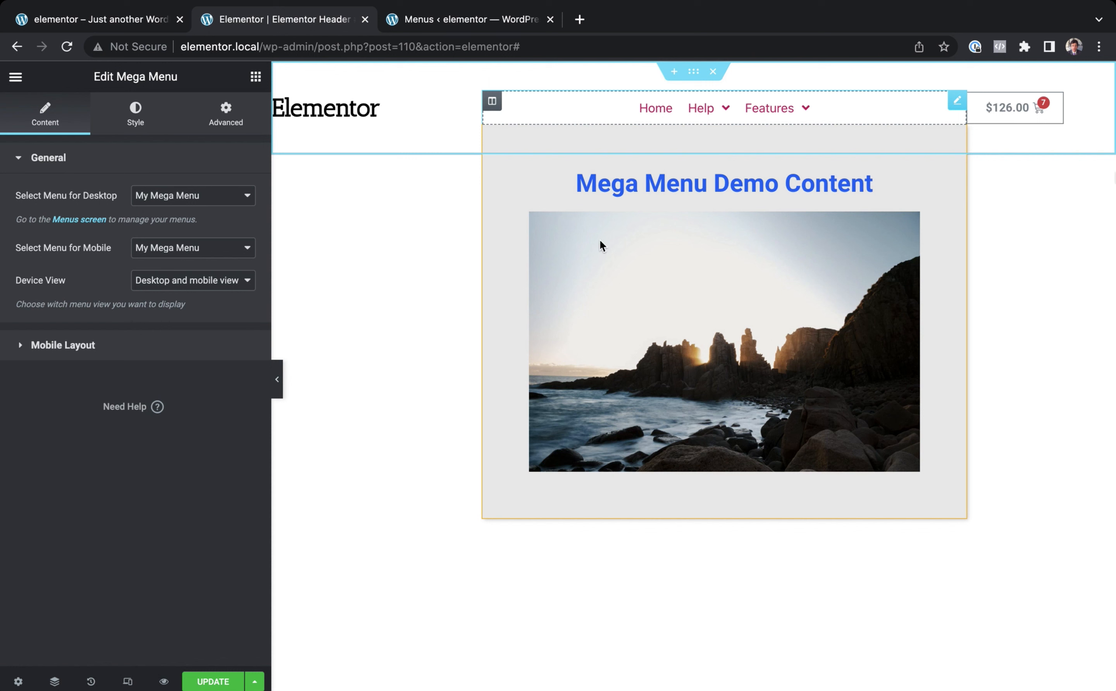
# On the WordPress Menus screen, add a custom link with URL "#" and link text "Demo Dropdown" to My Mega Menu.
pyautogui.click(485, 29)
pyautogui.scroll(1, 369, 126)
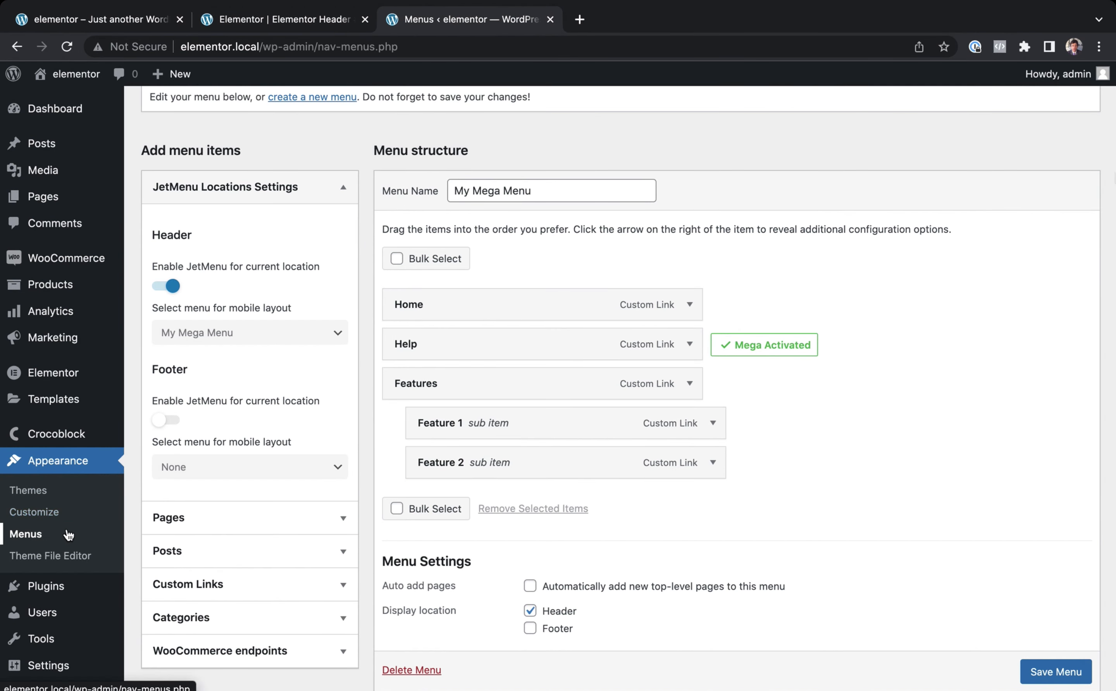
pyautogui.moveTo(398, 352)
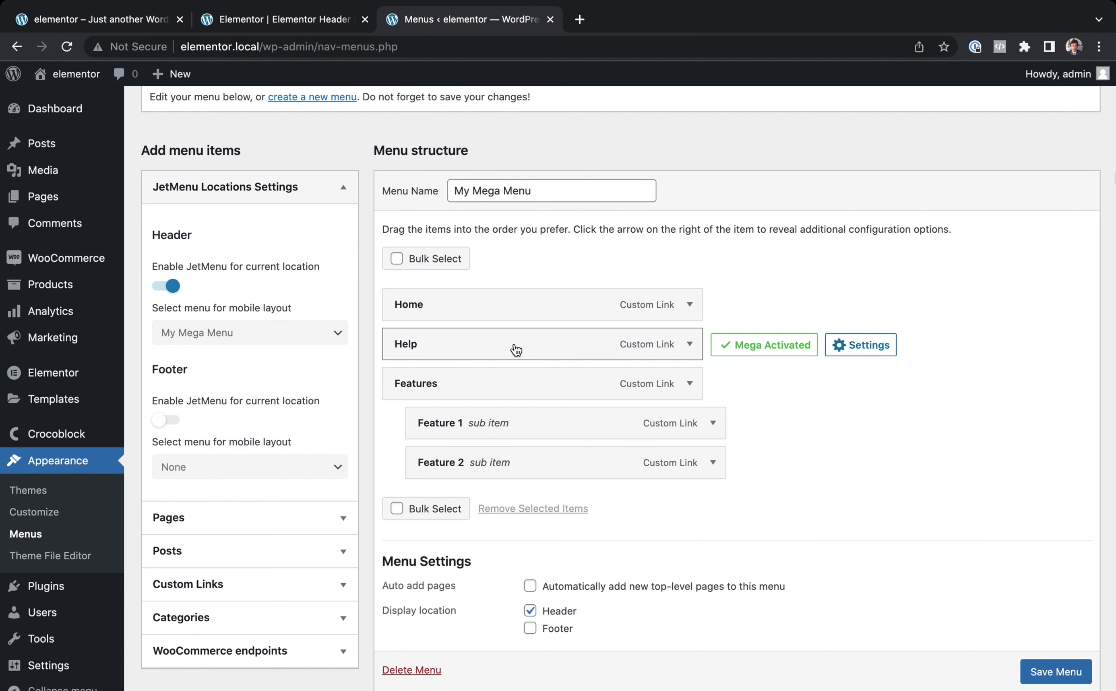
pyautogui.scroll(-2, 527, 275)
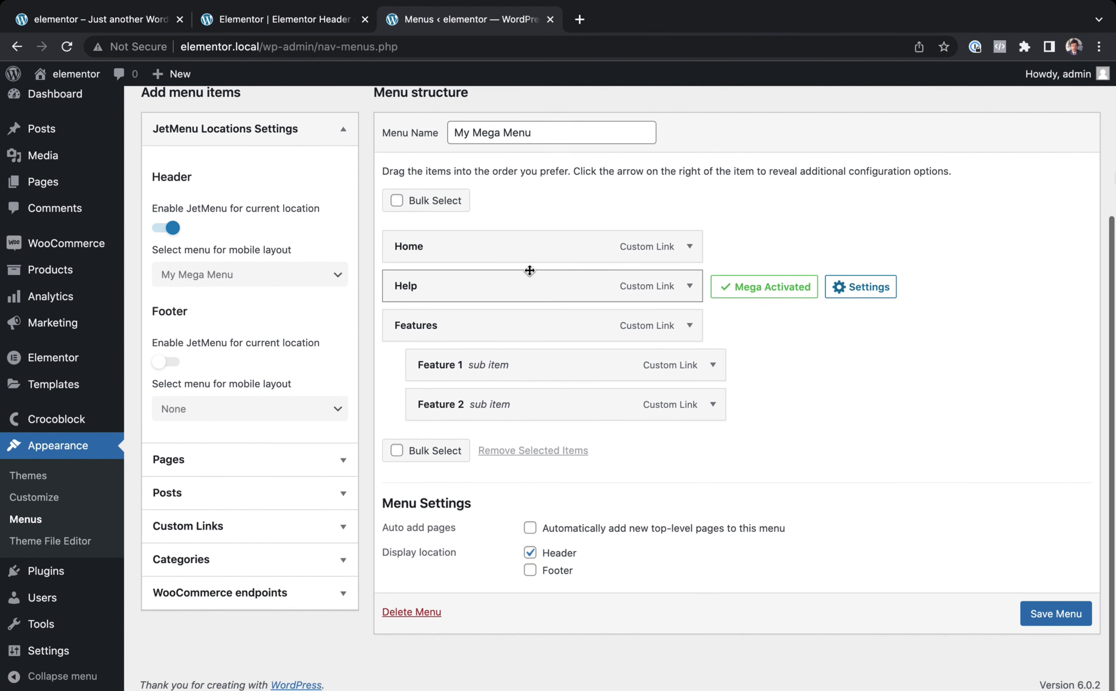
pyautogui.scroll(1, 530, 270)
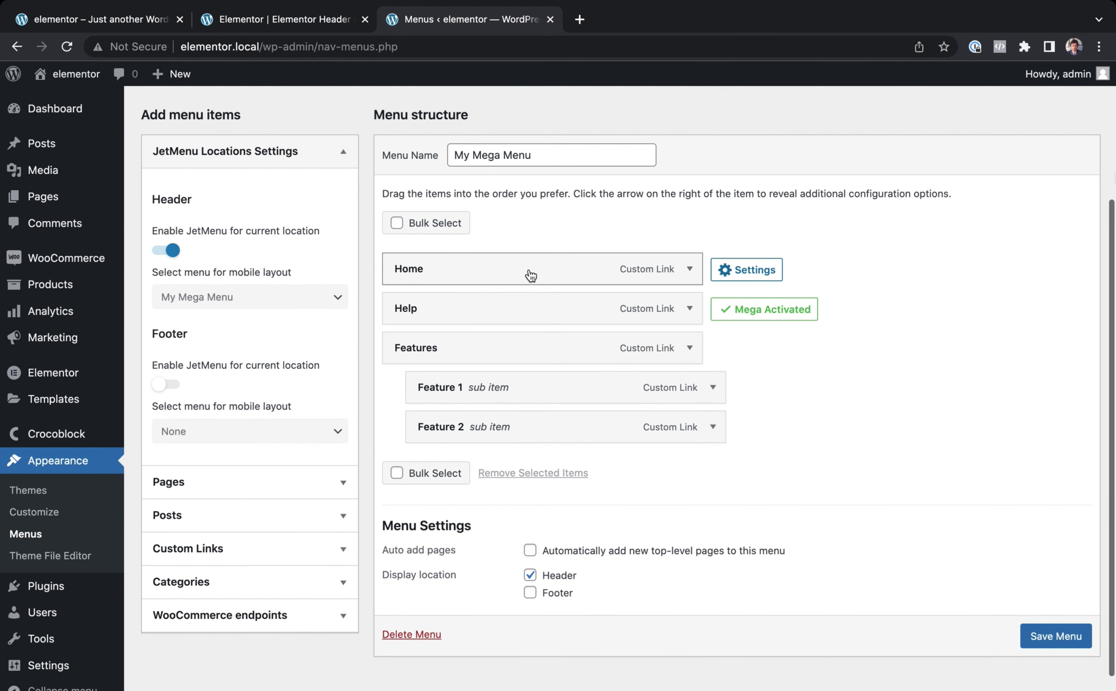
pyautogui.click(255, 546)
pyautogui.click(239, 301)
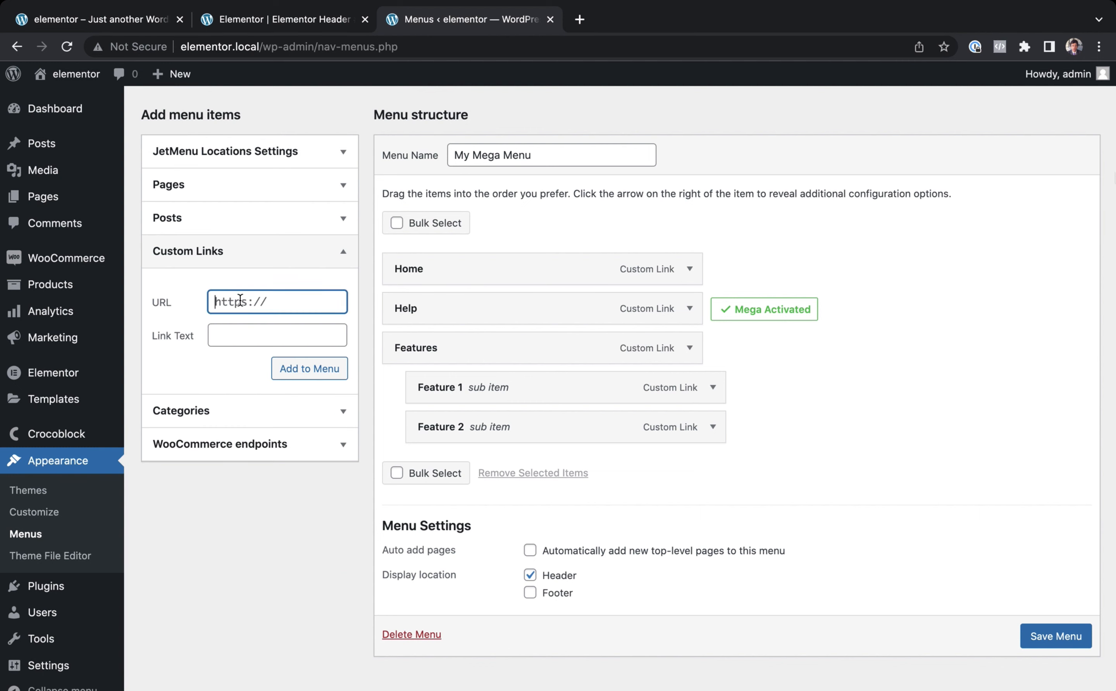
pyautogui.write('#')
pyautogui.click(234, 330)
pyautogui.write('Demo Dropdown')
pyautogui.click(293, 377)
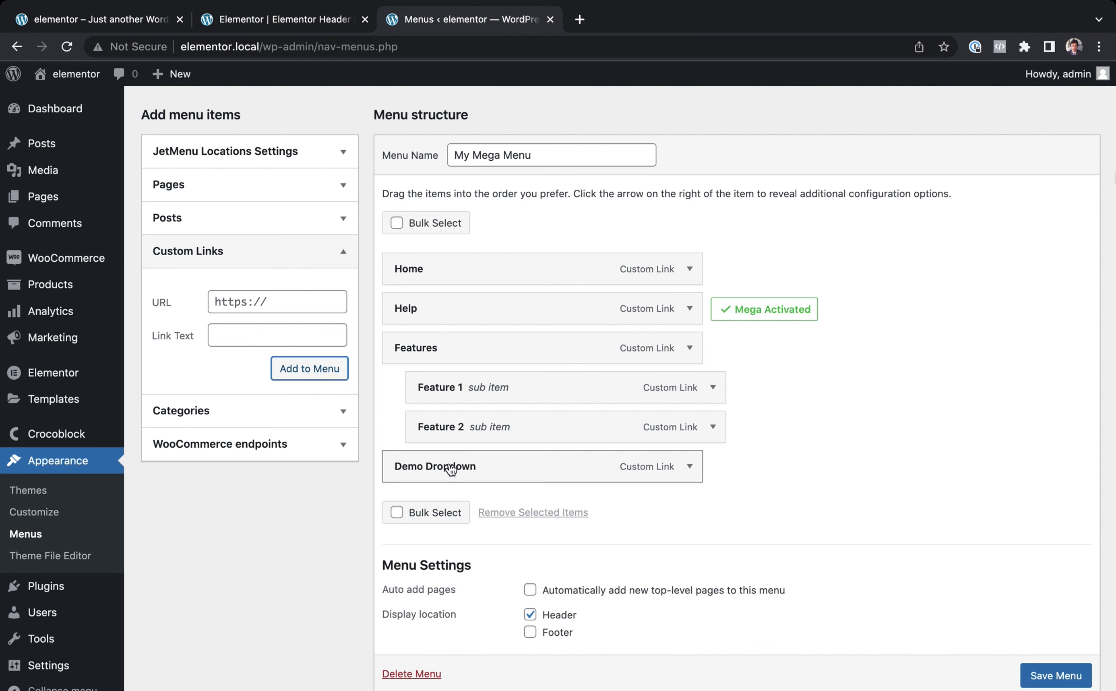
# Expand the Demo Dropdown item to check its details, and save the menu.
pyautogui.click(690, 470)
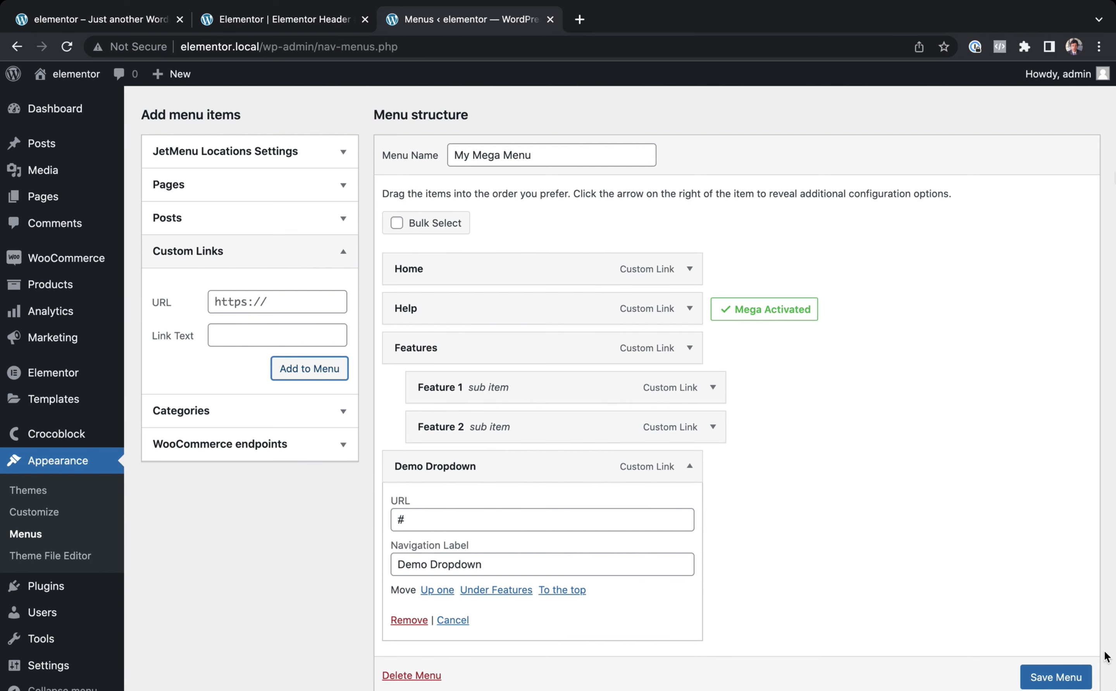
pyautogui.scroll(-2, 1053, 674)
pyautogui.click(1045, 678)
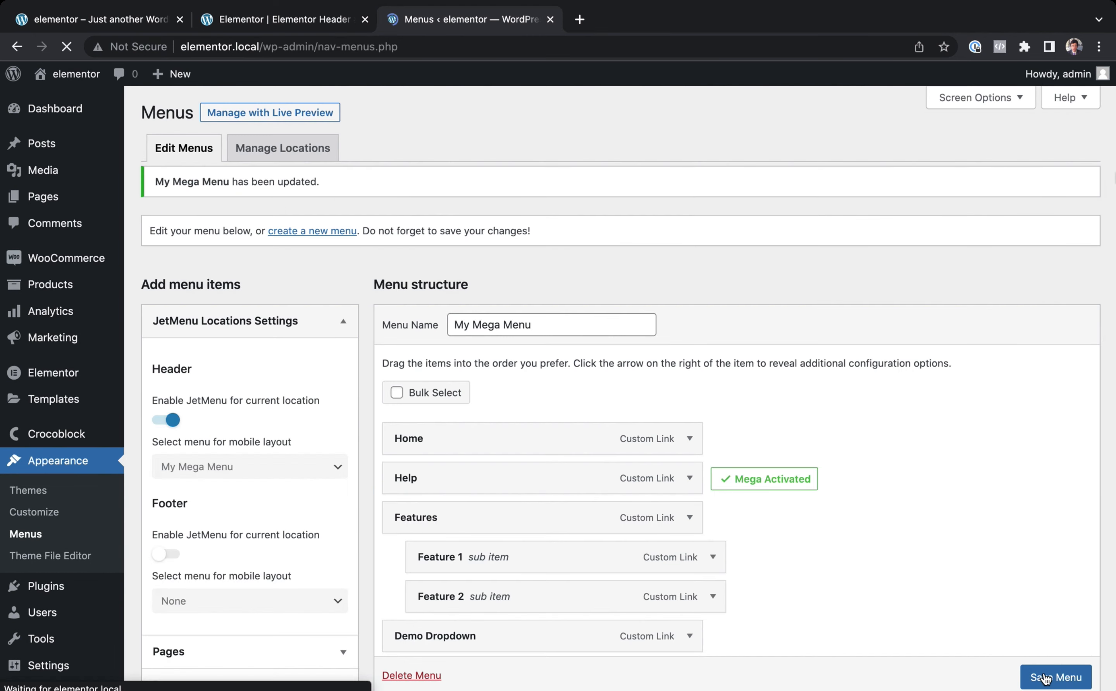
# Enable mega content for the Demo Dropdown item and open its mega content for editing.
pyautogui.scroll(-3, 998, 573)
pyautogui.moveTo(488, 534)
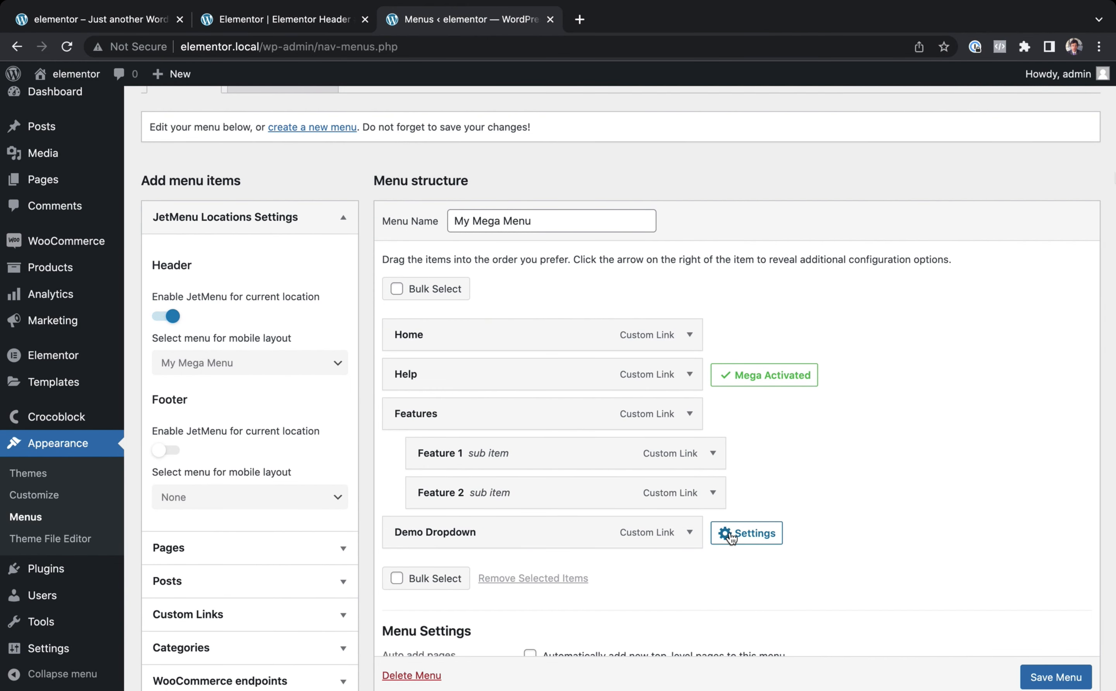
pyautogui.click(751, 538)
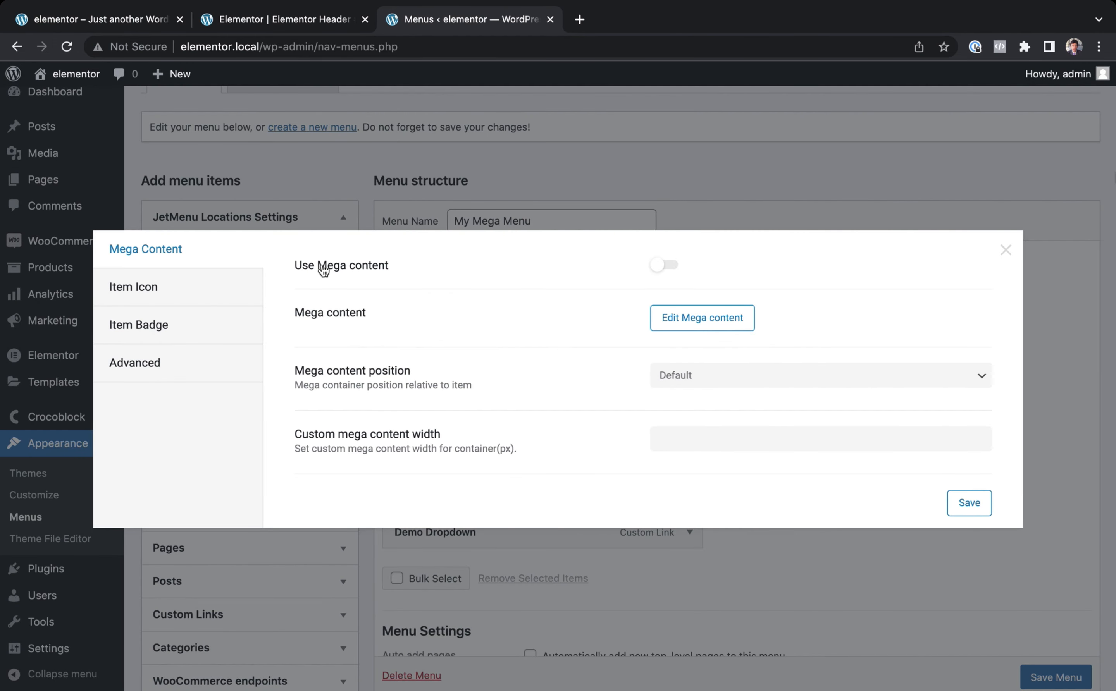
pyautogui.click(669, 270)
pyautogui.click(696, 319)
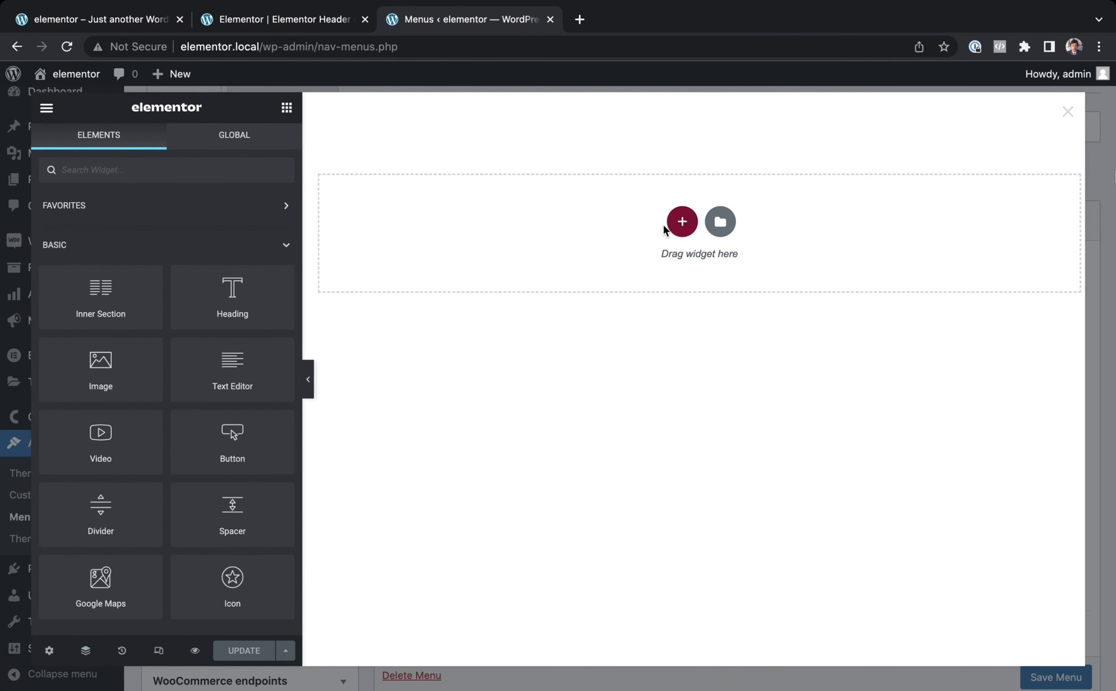
# Add an Image widget to the empty mega content and insert the rocky coast sunset photo from the media library.
pyautogui.moveTo(547, 244); pyautogui.dragTo(548, 242)
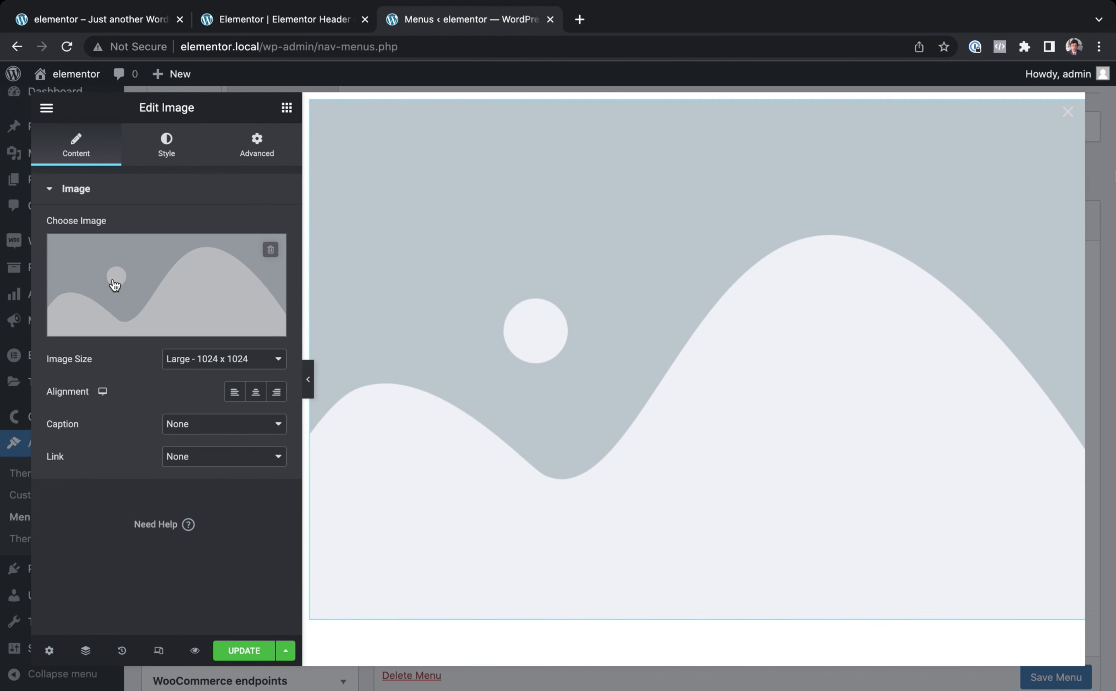
pyautogui.click(125, 319)
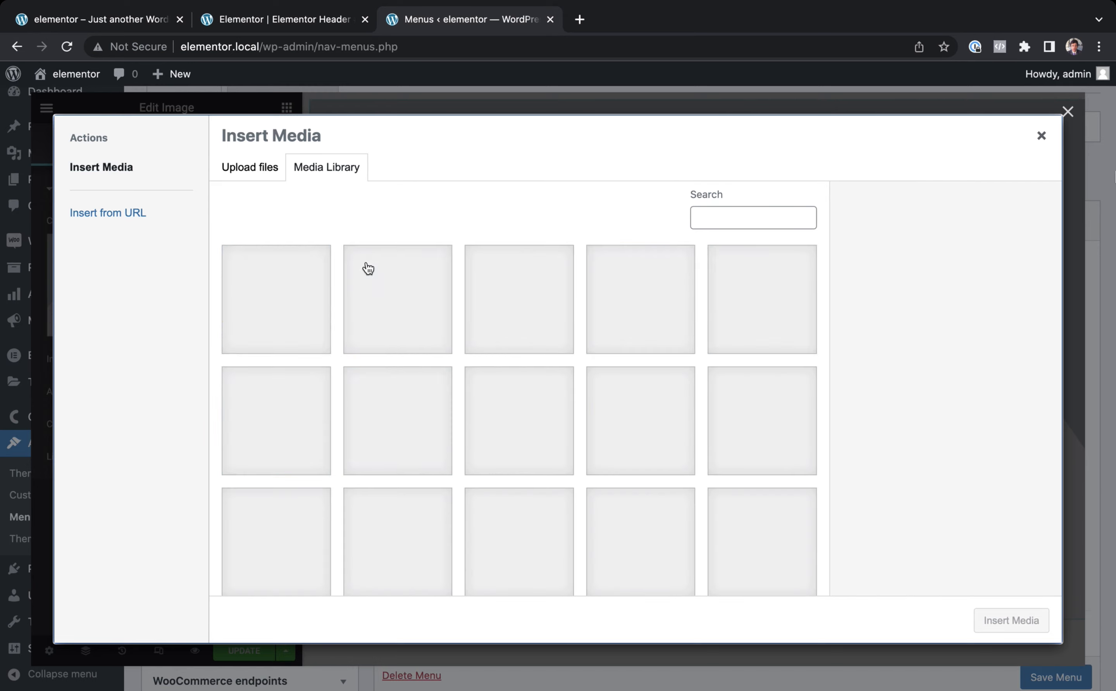
pyautogui.click(277, 284)
pyautogui.click(1008, 620)
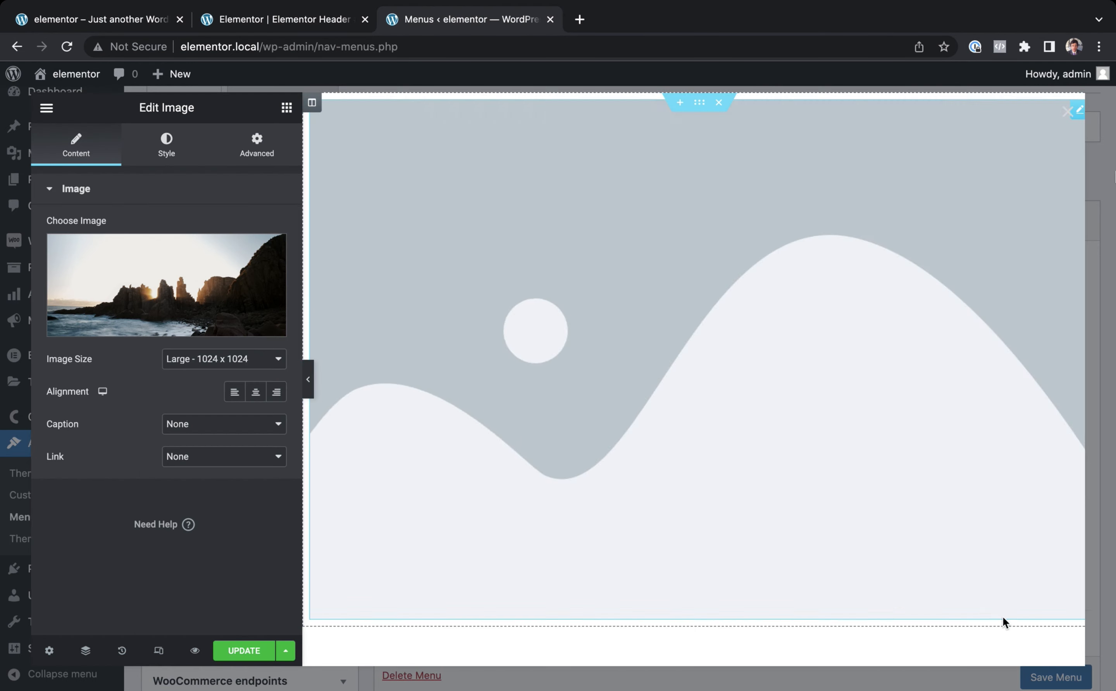
# Add a Heading widget above the image and set its text to "Demo Dropdown Menu".
pyautogui.click(47, 111)
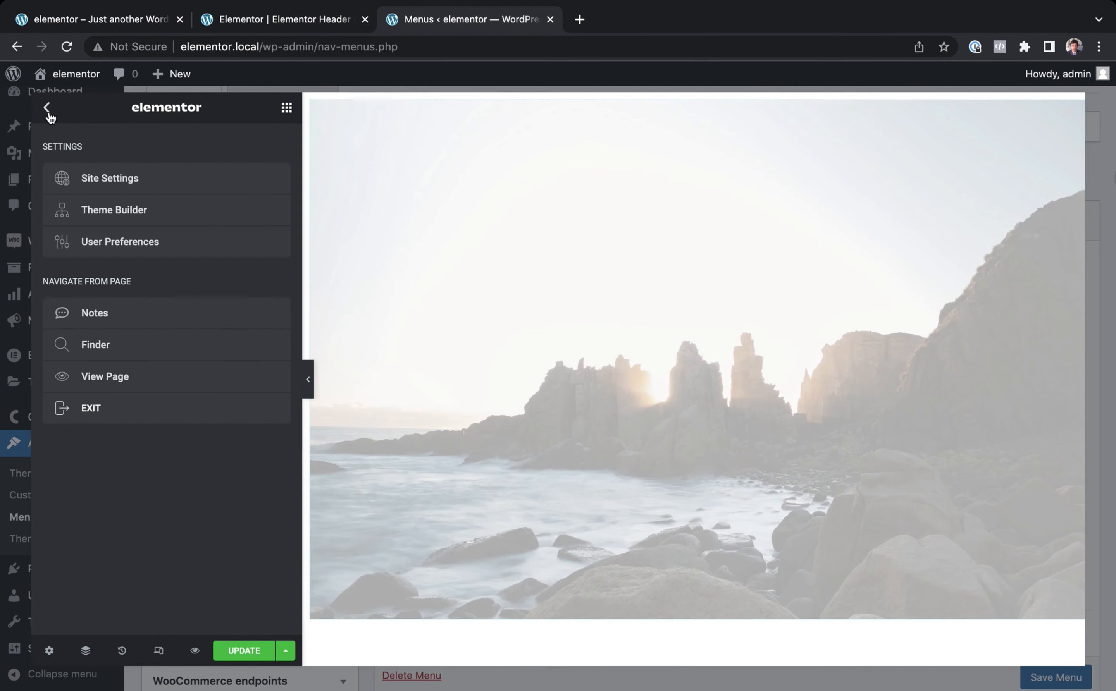
pyautogui.click(46, 107)
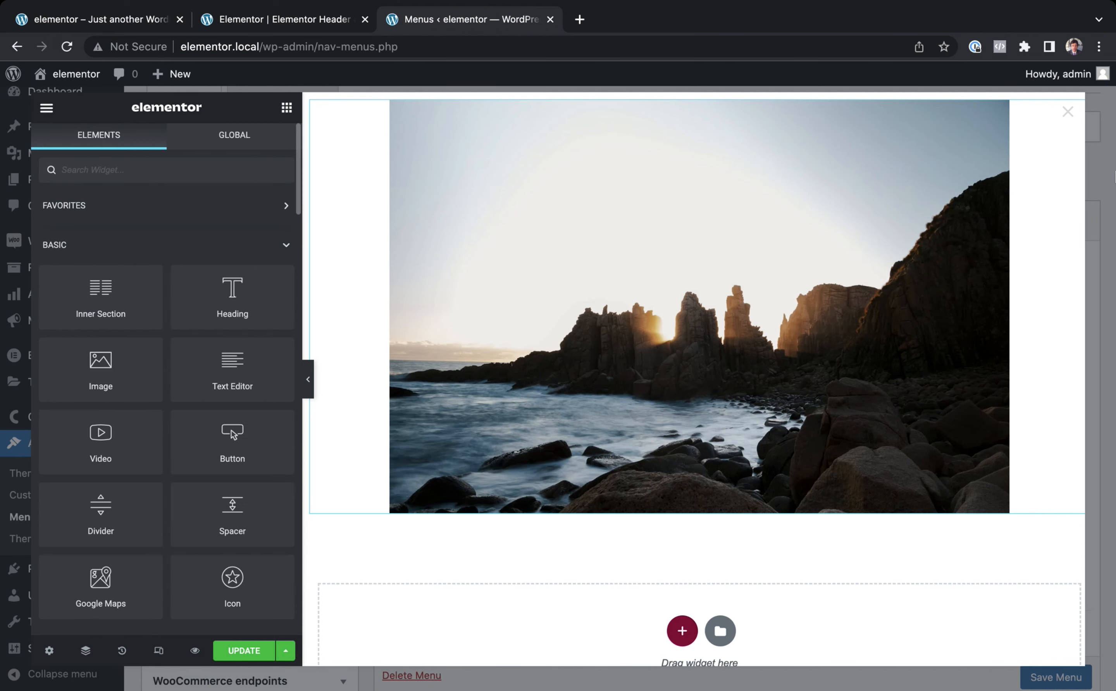
pyautogui.write('head')
pyautogui.moveTo(100, 224); pyautogui.dragTo(603, 186)
pyautogui.tripleClick(478, 114)
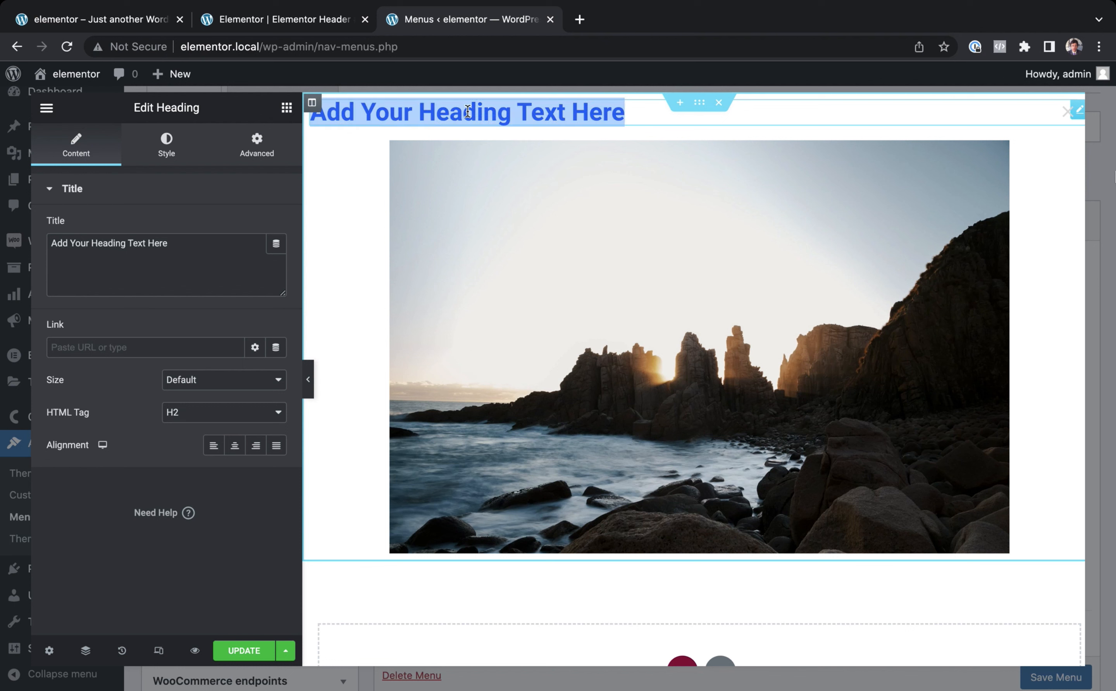
pyautogui.write('Demo M')
pyautogui.press('BackSpace')
pyautogui.write('Dropdown Menu')
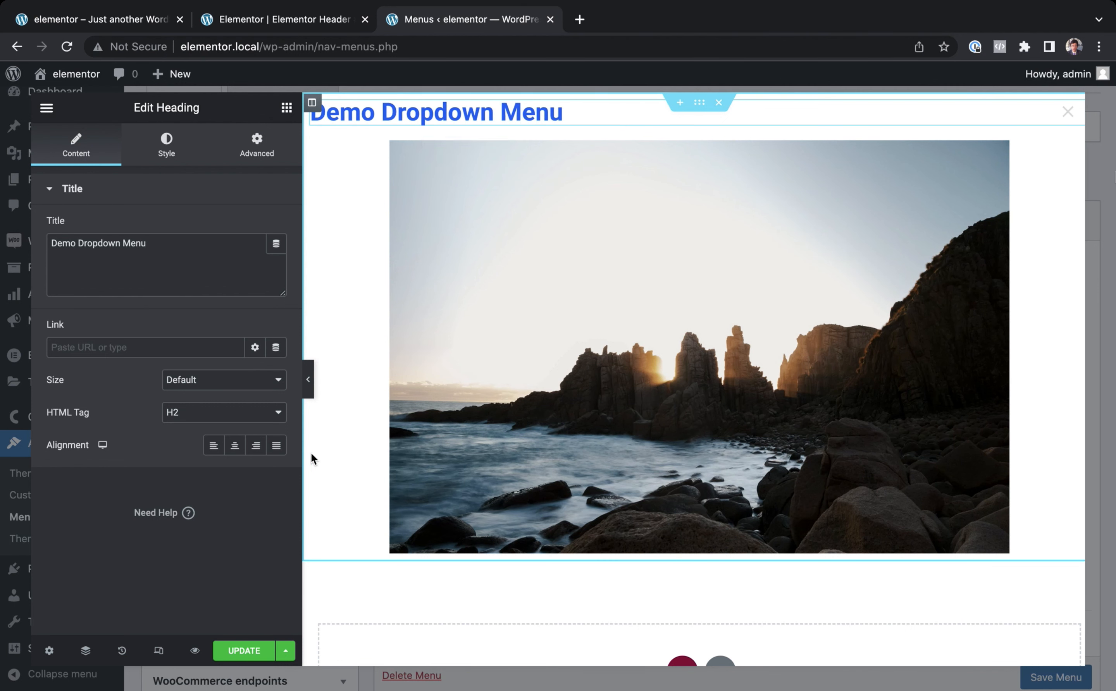
# Update the Demo Dropdown mega content, close its editor and save the item's mega content settings.
pyautogui.click(240, 652)
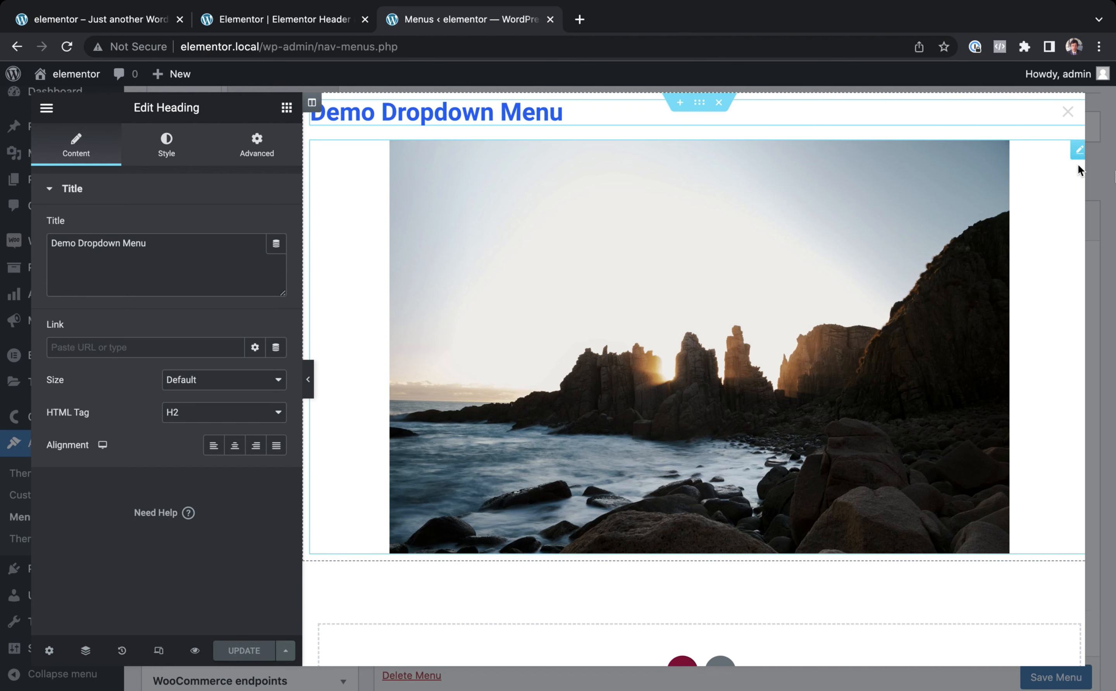
pyautogui.click(1094, 179)
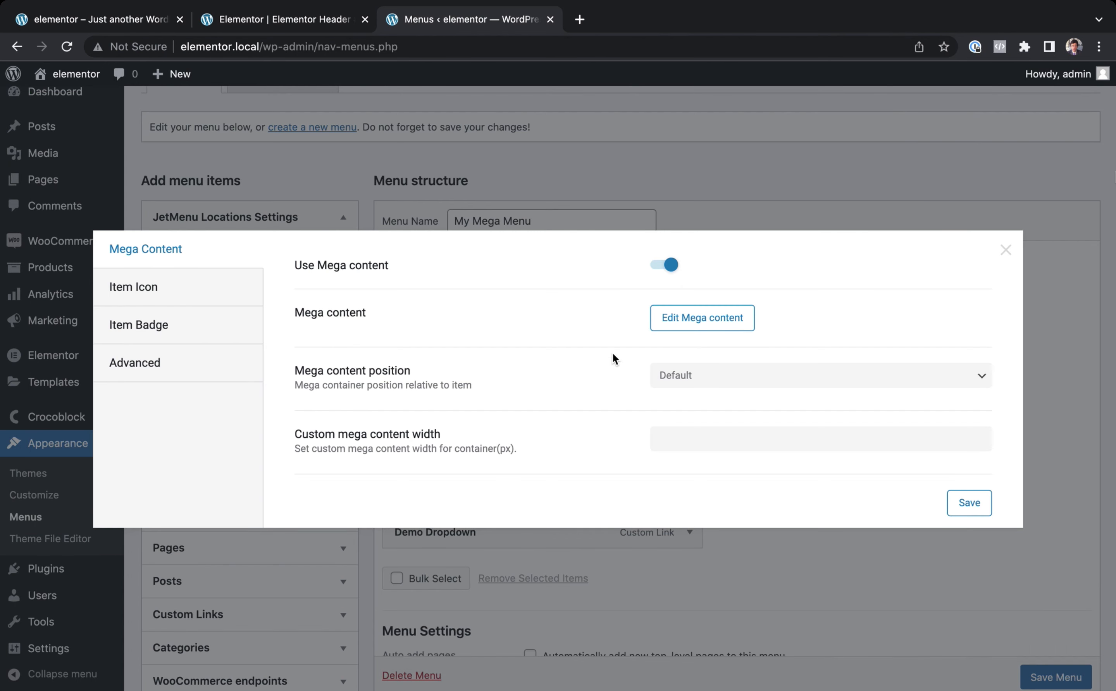
pyautogui.click(970, 503)
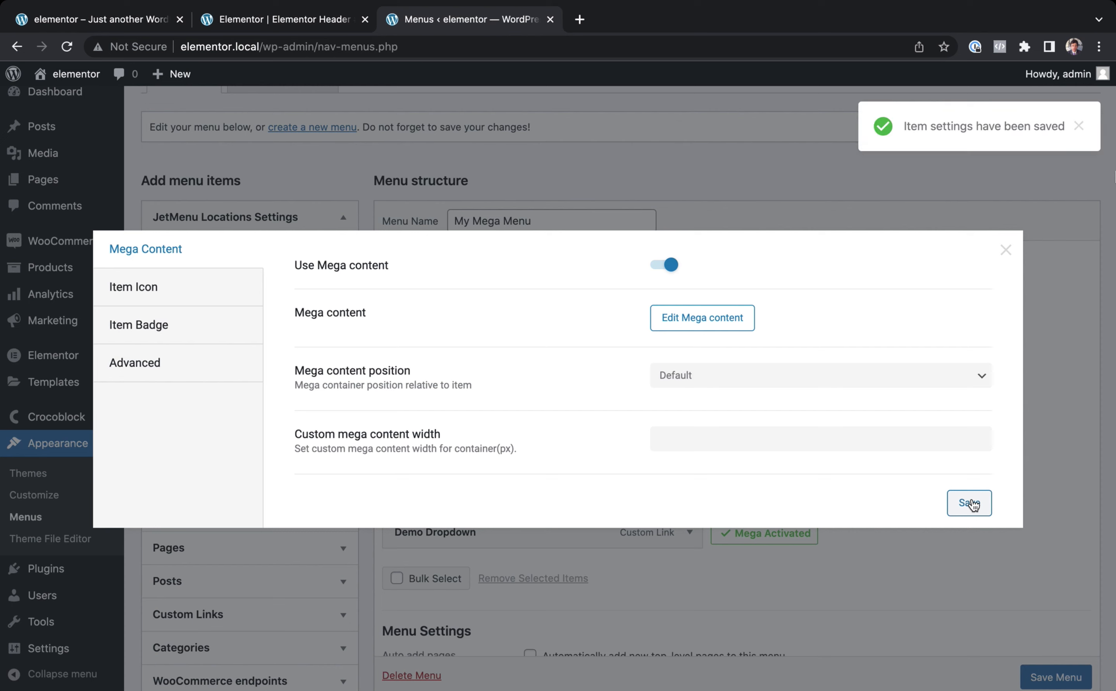
# Close the Demo Dropdown item settings and save My Mega Menu.
pyautogui.click(1076, 341)
pyautogui.scroll(-1, 1063, 641)
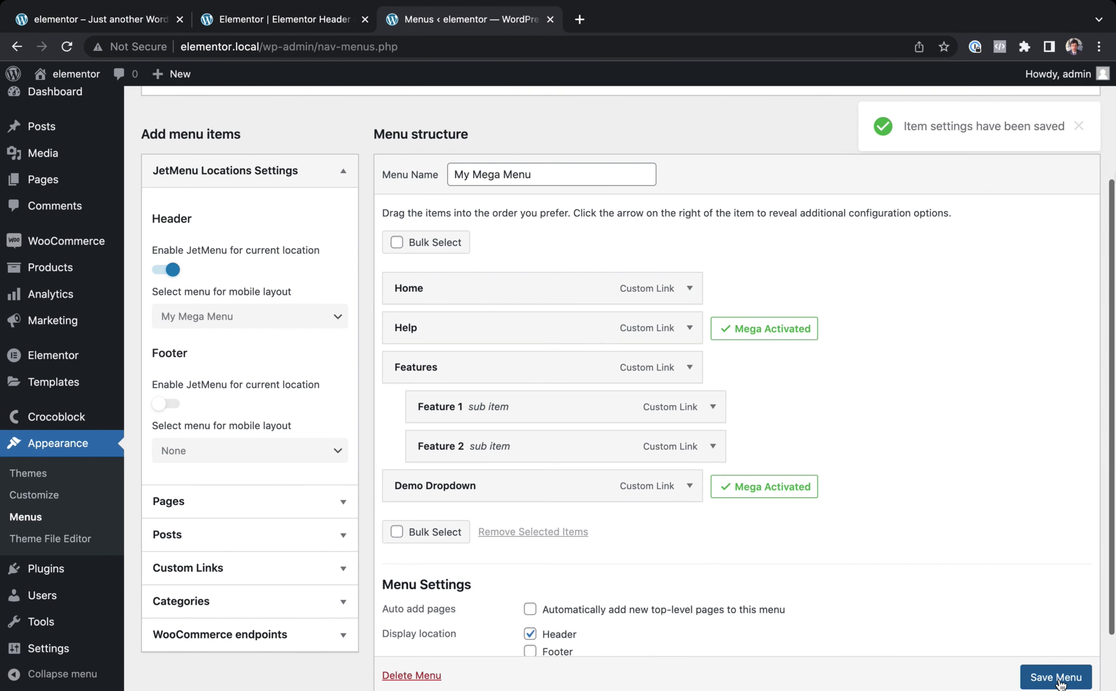
pyautogui.click(1058, 678)
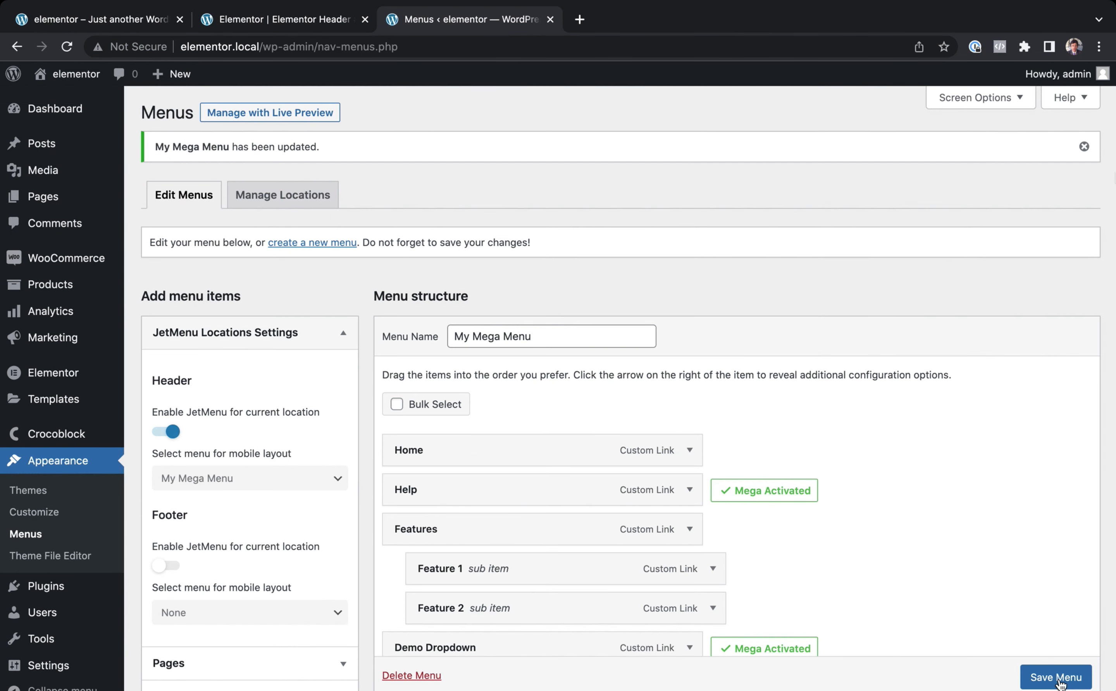
# Update the Elementor header template and reload its editor with the trailing # removed from the address.
pyautogui.click(314, 20)
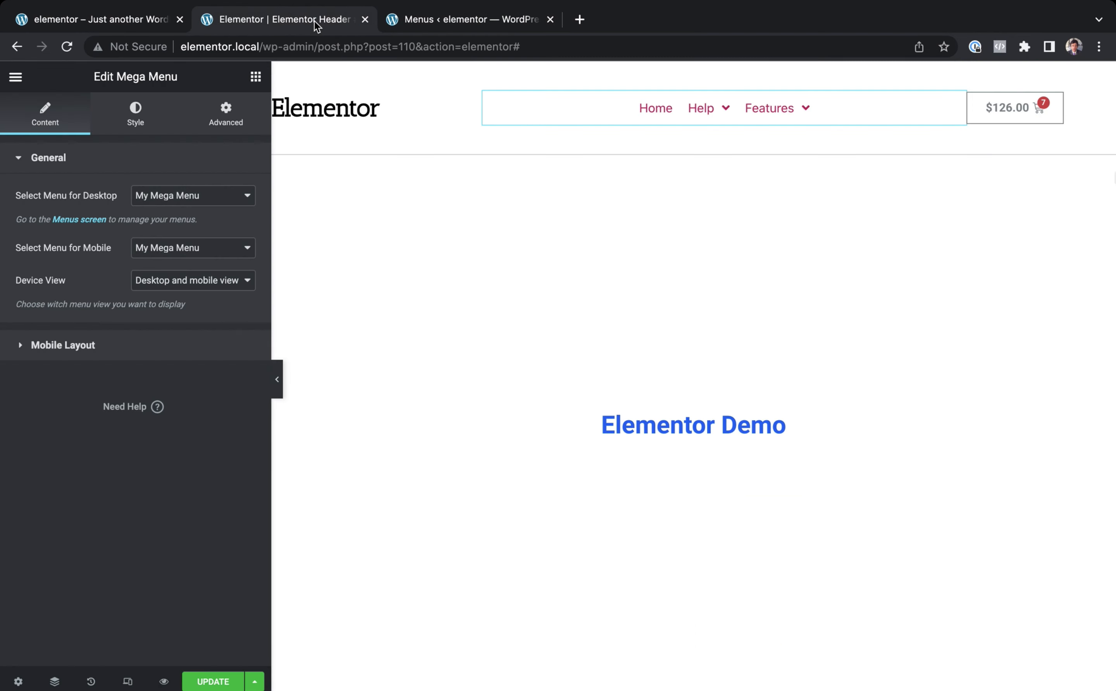
pyautogui.click(219, 670)
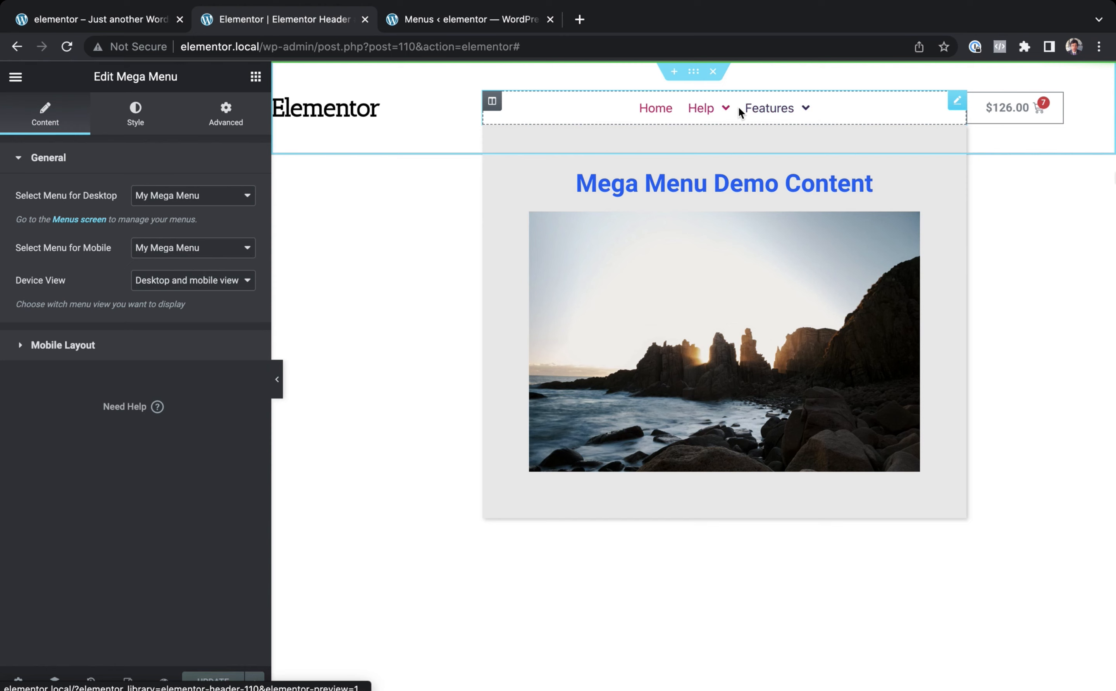
pyautogui.moveTo(765, 114)
pyautogui.click(550, 47)
pyautogui.click(551, 48)
pyautogui.press('BackSpace')
pyautogui.press('Return')
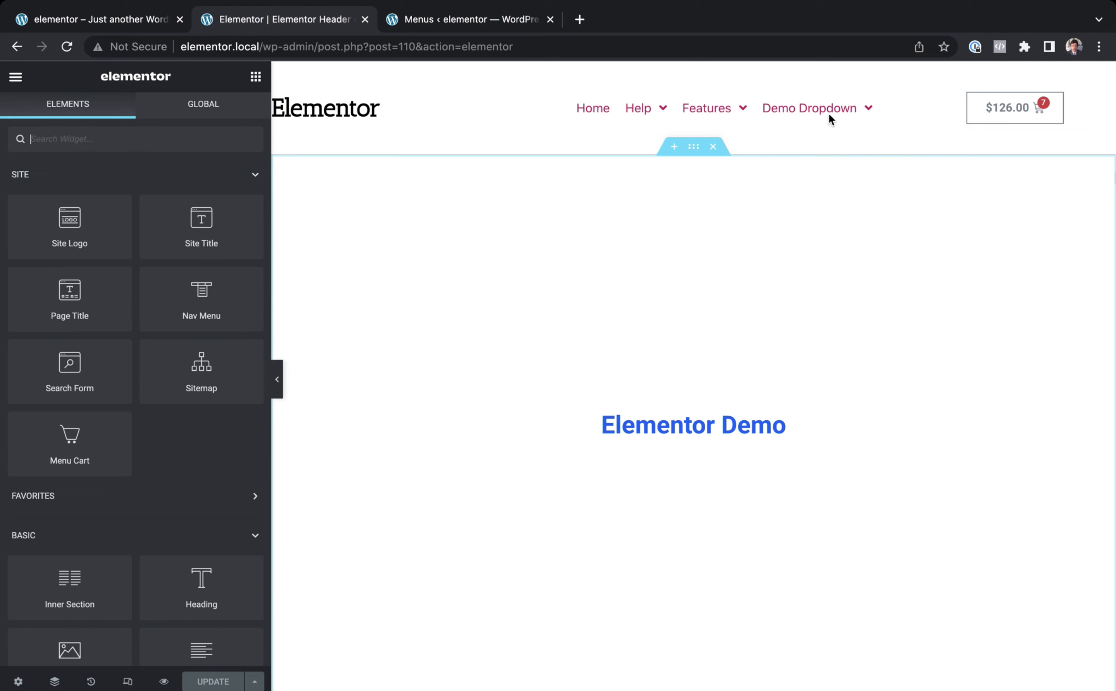
# Preview the Demo Dropdown mega content in the header's Mega Menu widget.
pyautogui.click(839, 113)
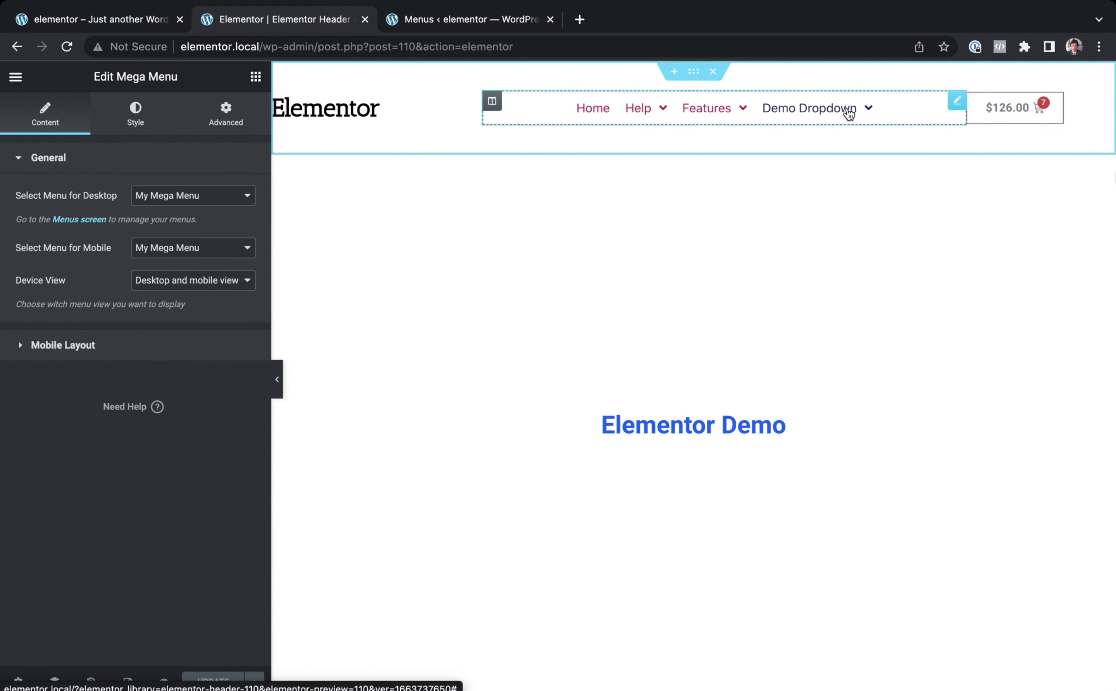
pyautogui.moveTo(847, 110)
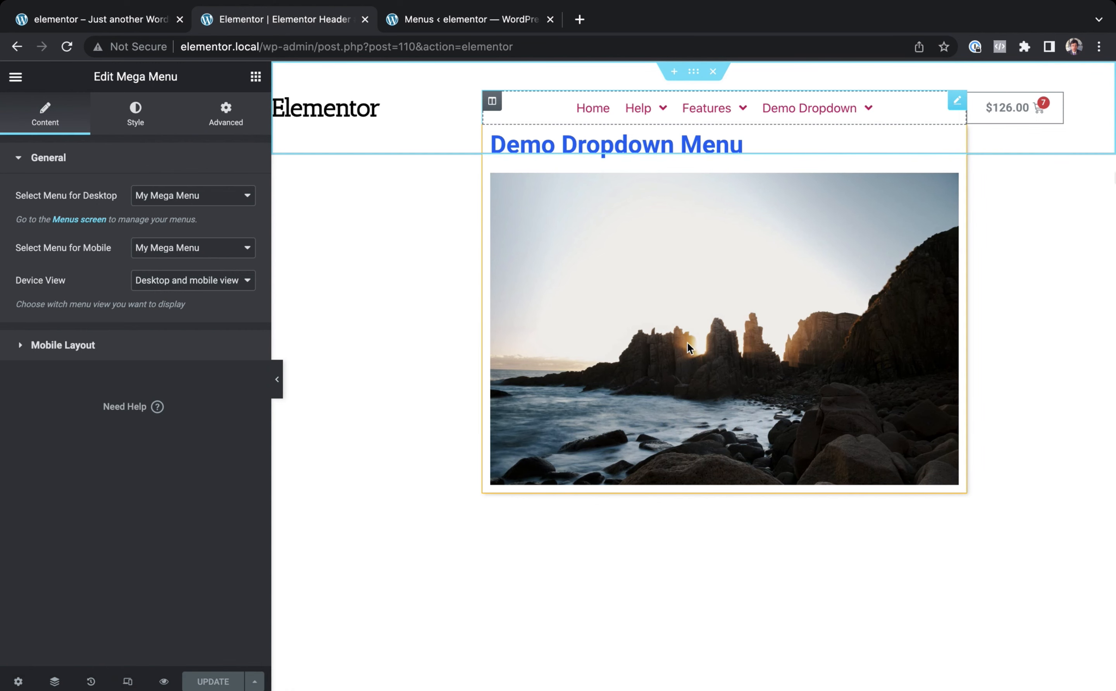
pyautogui.moveTo(806, 121)
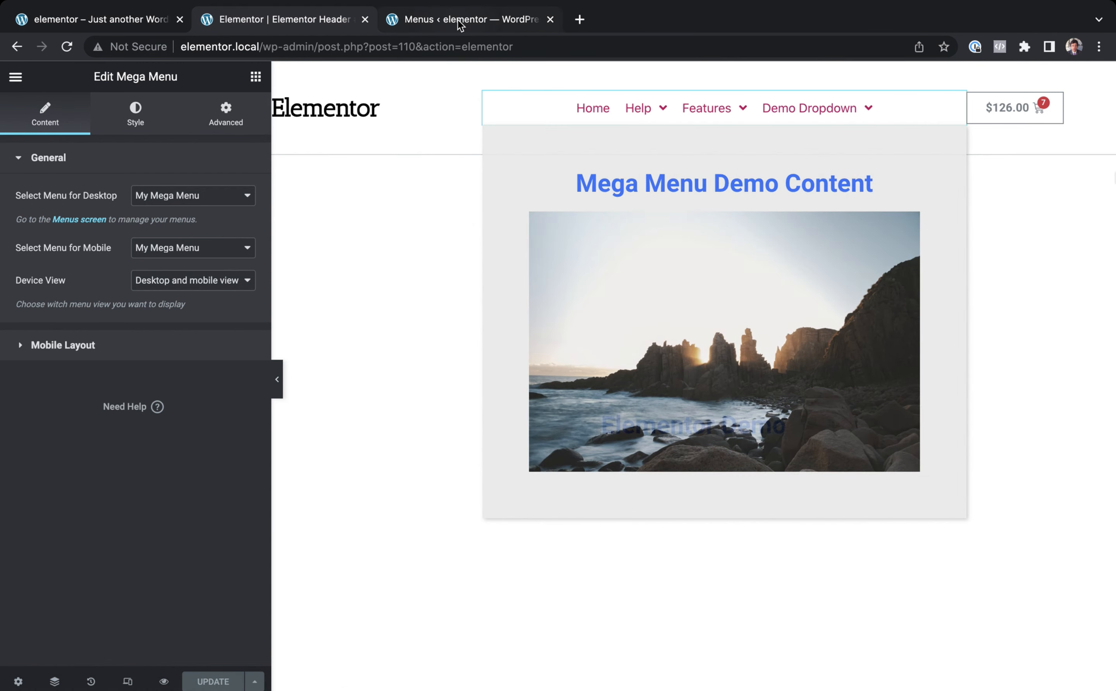
# Return to the WordPress Menus screen and review the menu structure of My Mega Menu.
pyautogui.click(457, 20)
pyautogui.scroll(-1, 842, 380)
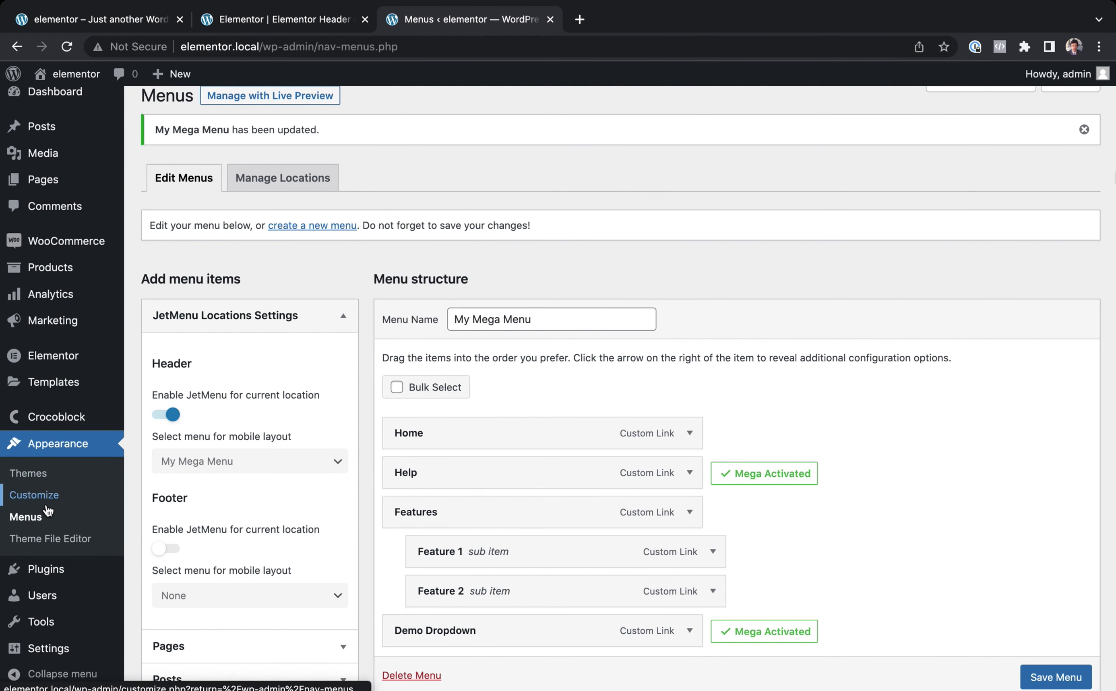
pyautogui.scroll(-2, 47, 512)
pyautogui.moveTo(489, 409)
pyautogui.moveTo(503, 438)
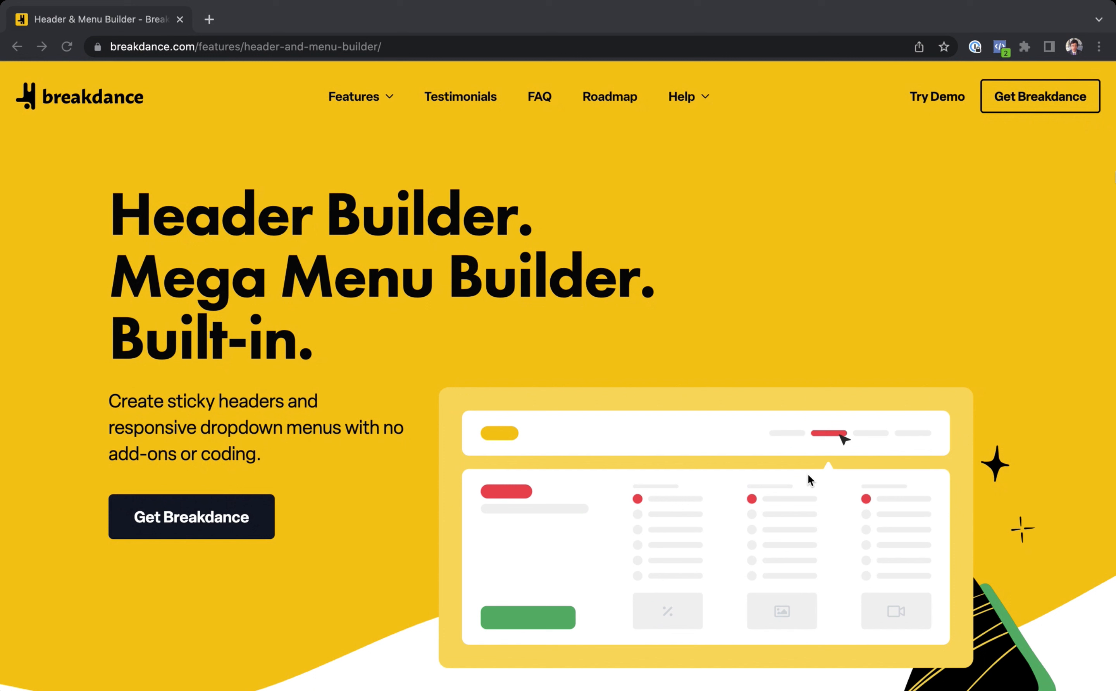
# Browse Breakdance's Header & Menu Builder feature page down to the Menu Builder section.
pyautogui.click(635, 272)
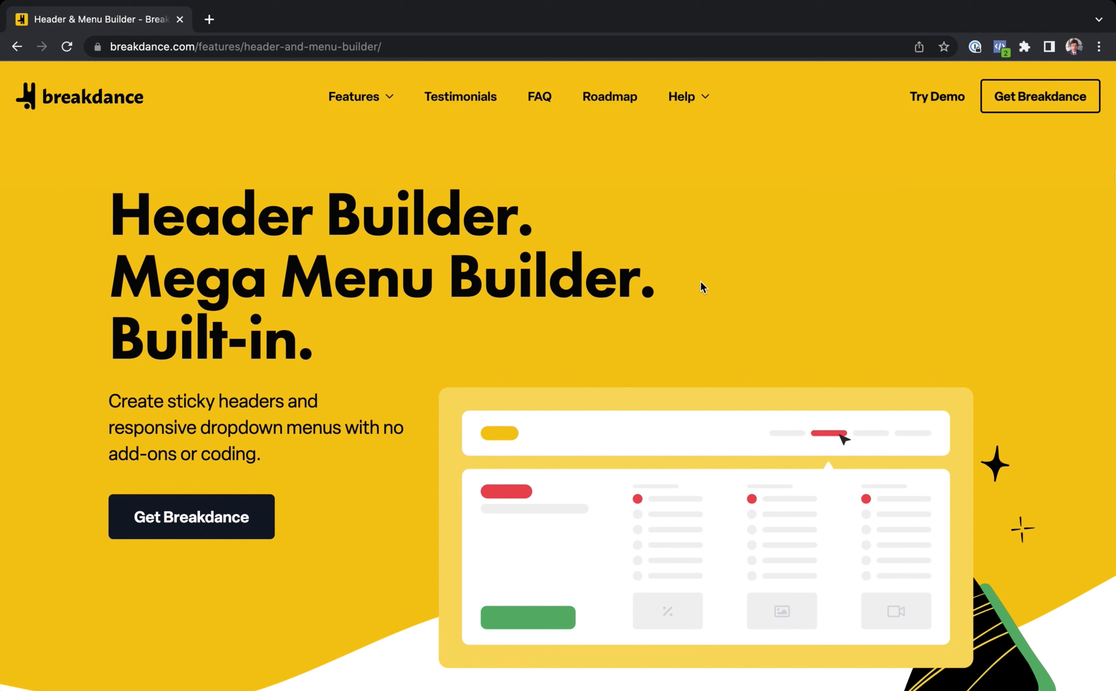
pyautogui.scroll(-10, 700, 282)
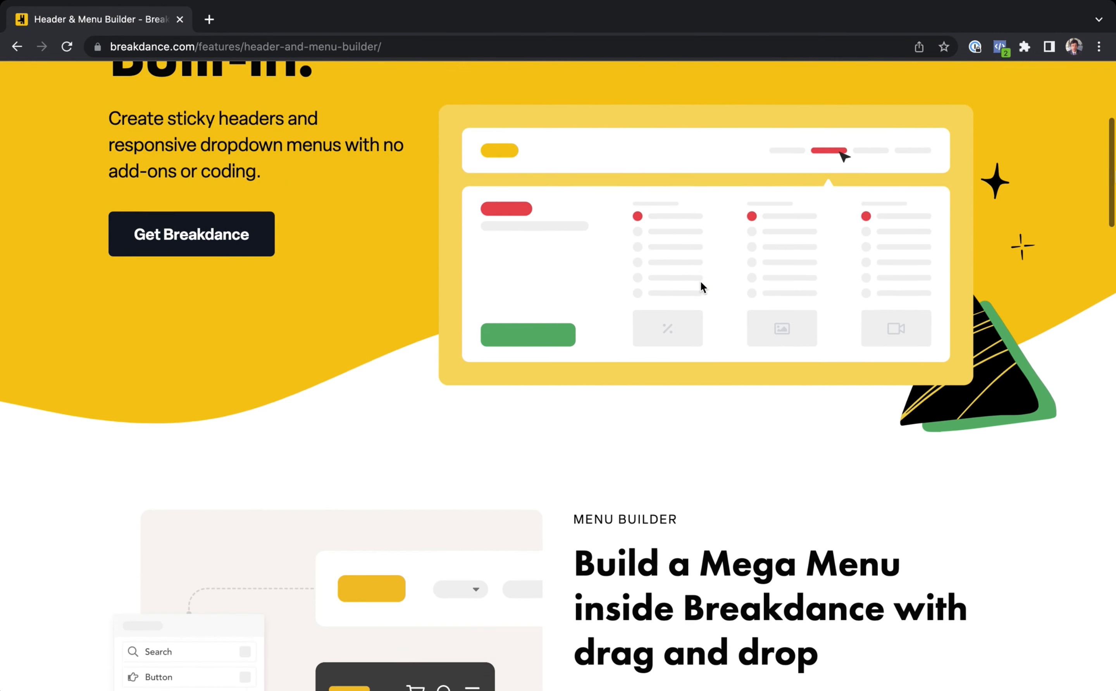
pyautogui.scroll(-3, 701, 283)
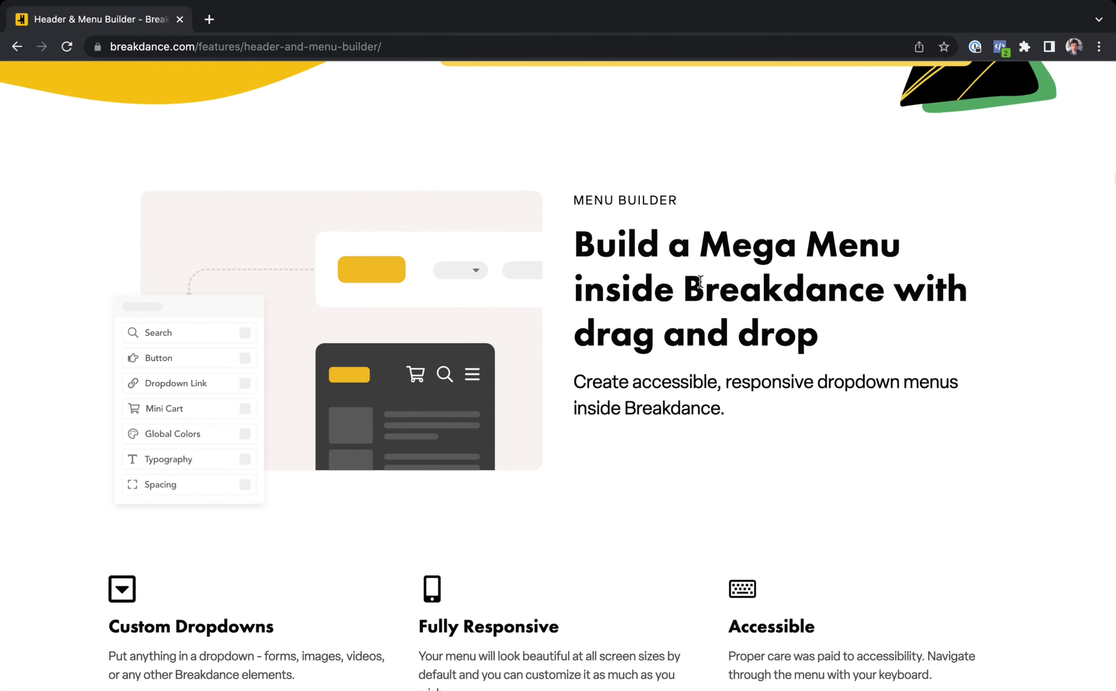